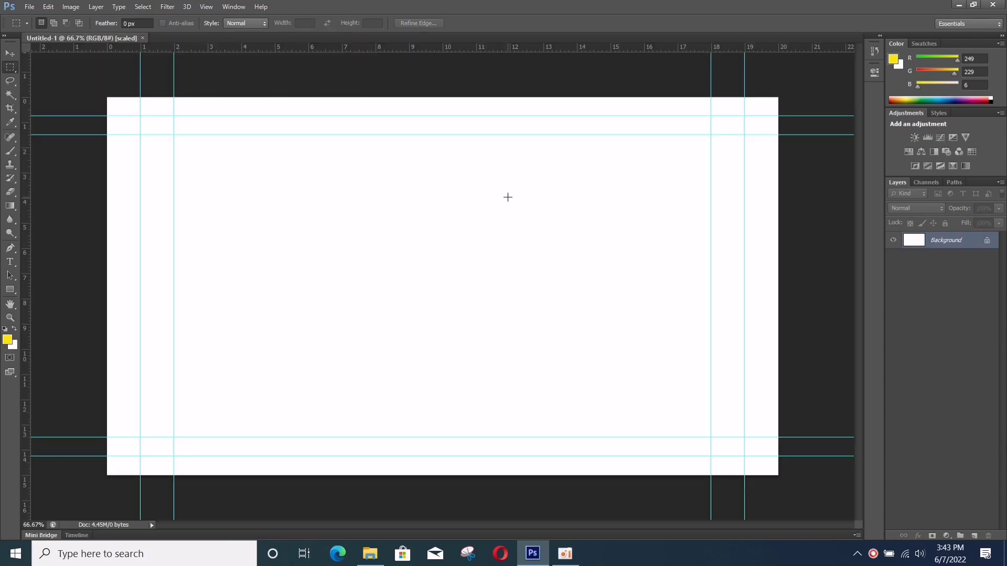
{"action": "left_click", "coordinate": [370, 553]}
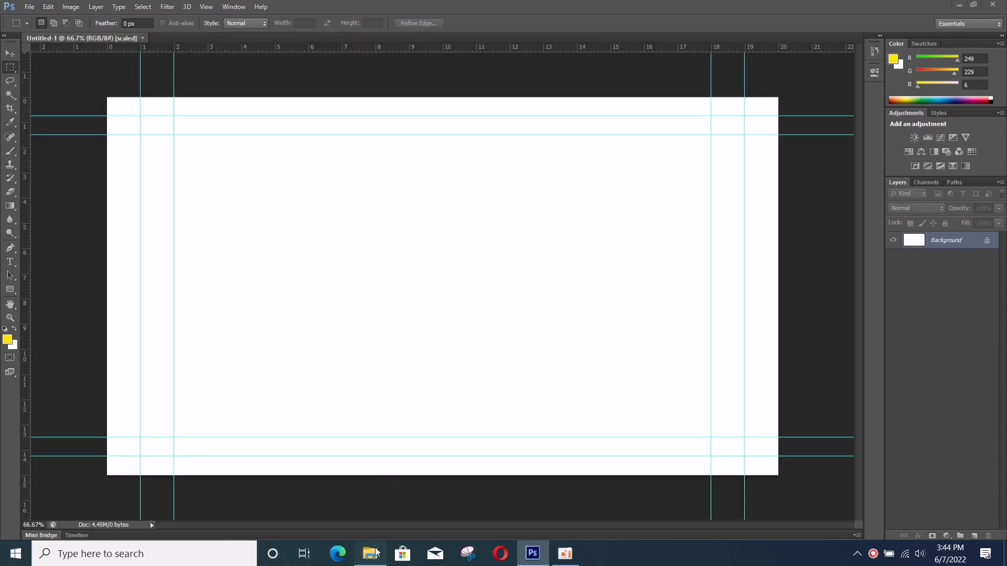
{"action": "left_click", "coordinate": [960, 7]}
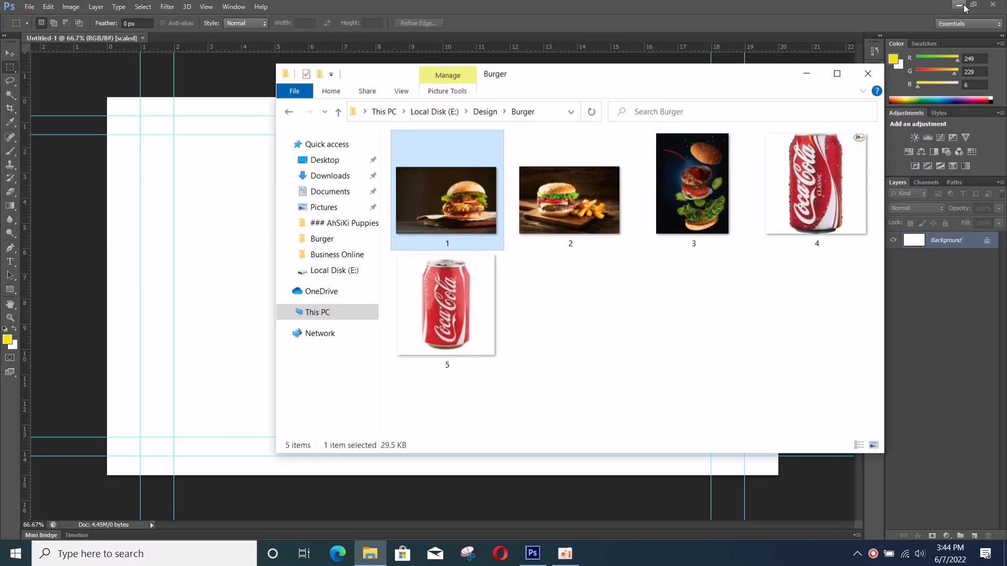
{"action": "left_click_drag", "start_coordinate": [602, 82], "coordinate": [742, 82]}
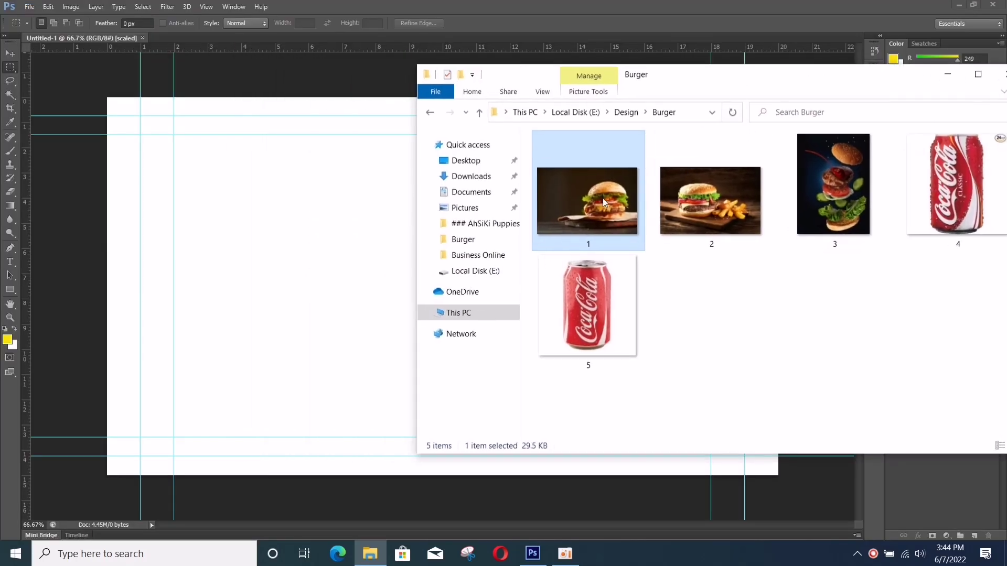
{"action": "left_click_drag", "start_coordinate": [594, 206], "coordinate": [298, 229]}
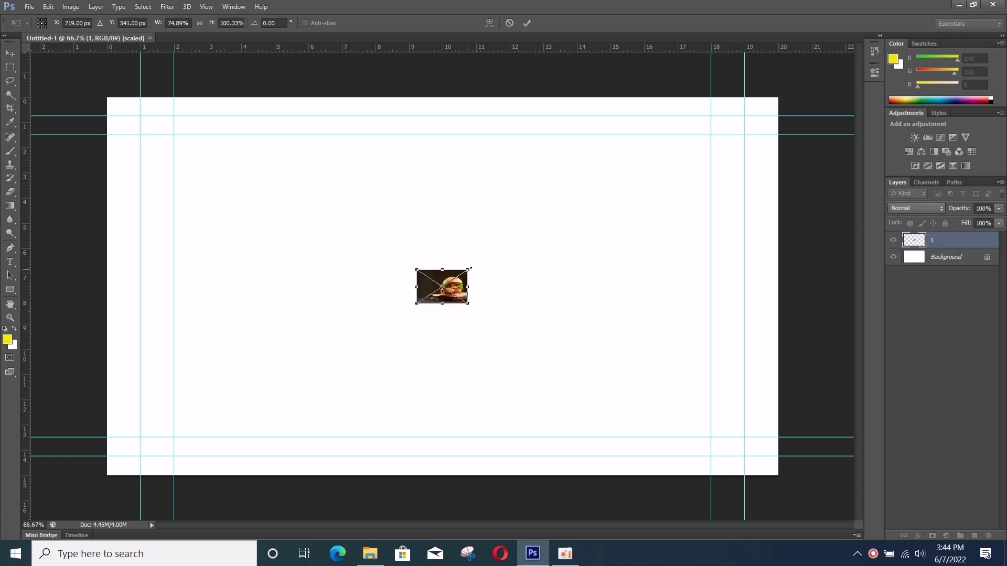
{"action": "left_click_drag", "start_coordinate": [469, 270], "coordinate": [740, 173]}
{"action": "left_click_drag", "start_coordinate": [587, 219], "coordinate": [683, 191]}
{"action": "left_click_drag", "start_coordinate": [512, 278], "coordinate": [197, 475]}
{"action": "left_click_drag", "start_coordinate": [395, 327], "coordinate": [386, 325]}
{"action": "left_click_drag", "start_coordinate": [200, 284], "coordinate": [142, 286]}
{"action": "key", "text": "ctrl+z"}
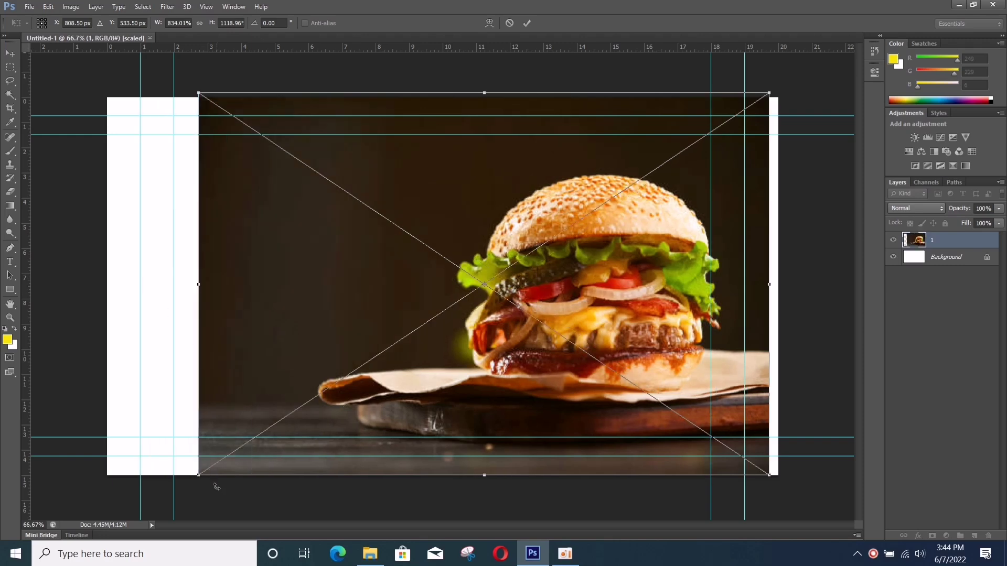
{"action": "left_click_drag", "start_coordinate": [197, 476], "coordinate": [111, 476]}
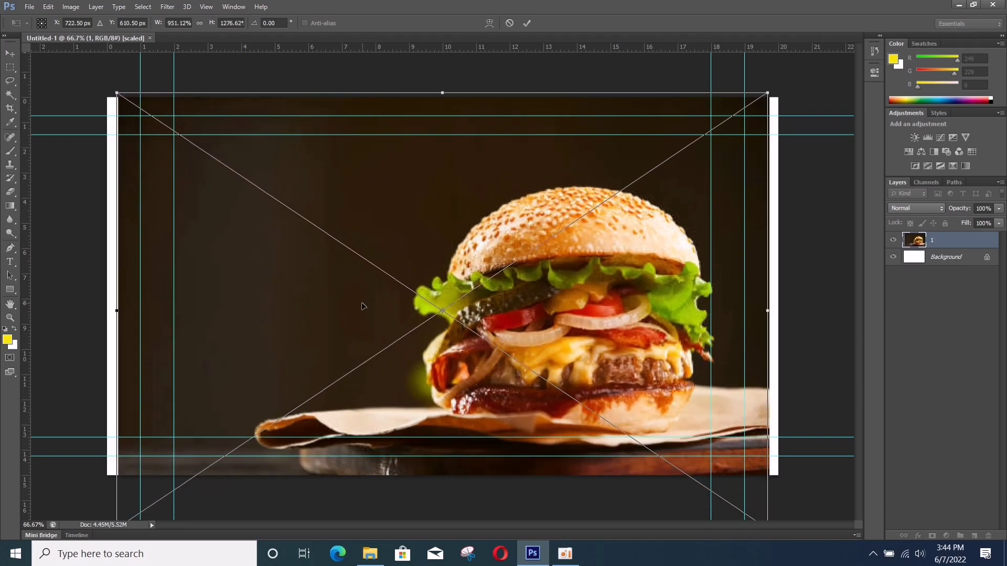
{"action": "left_click_drag", "start_coordinate": [367, 279], "coordinate": [357, 270]}
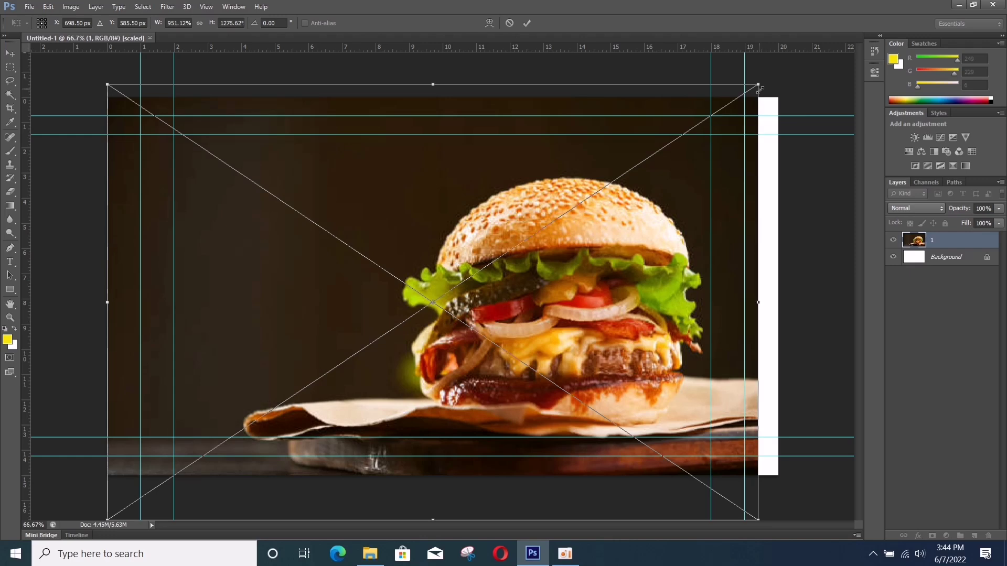
{"action": "left_click_drag", "start_coordinate": [759, 86], "coordinate": [807, 53]}
{"action": "left_click_drag", "start_coordinate": [625, 231], "coordinate": [600, 206]}
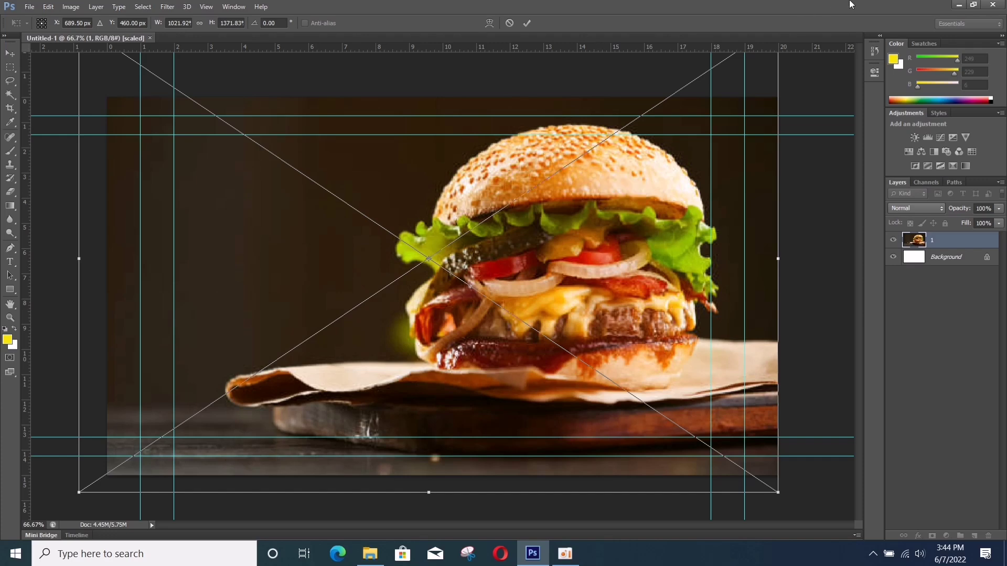
{"action": "key", "text": "Escape"}
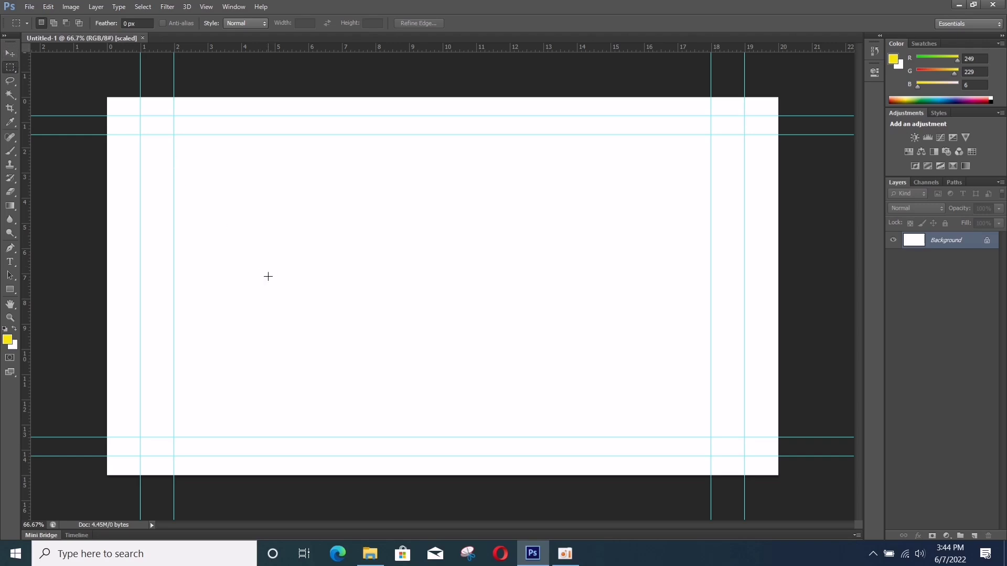
- Place burger image 1 from the Burger folder, enlarge it to cover the whole canvas, and shift it slightly upward
{"action": "left_click", "coordinate": [376, 562]}
{"action": "left_click_drag", "start_coordinate": [582, 221], "coordinate": [243, 250]}
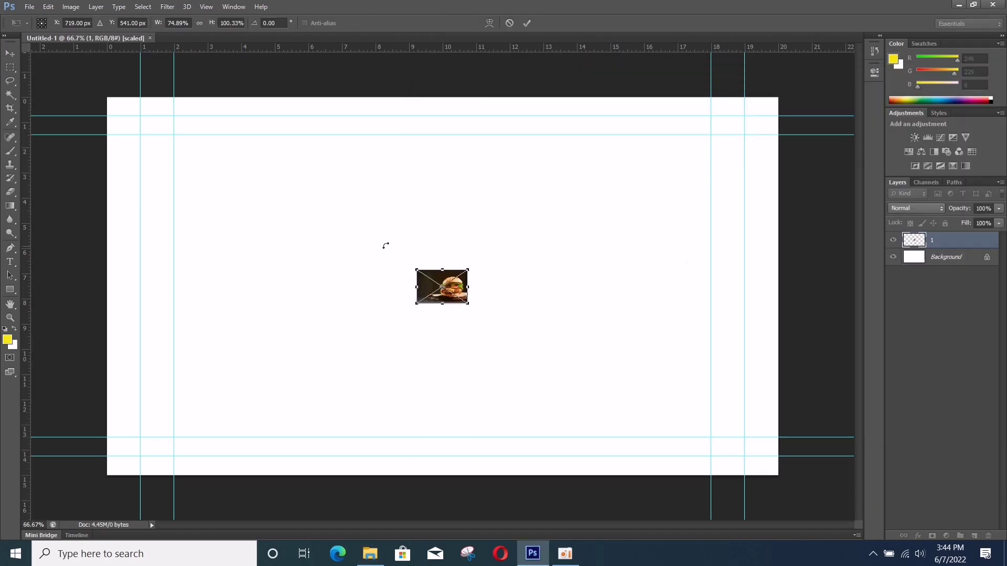
{"action": "left_click_drag", "start_coordinate": [469, 268], "coordinate": [838, 100]}
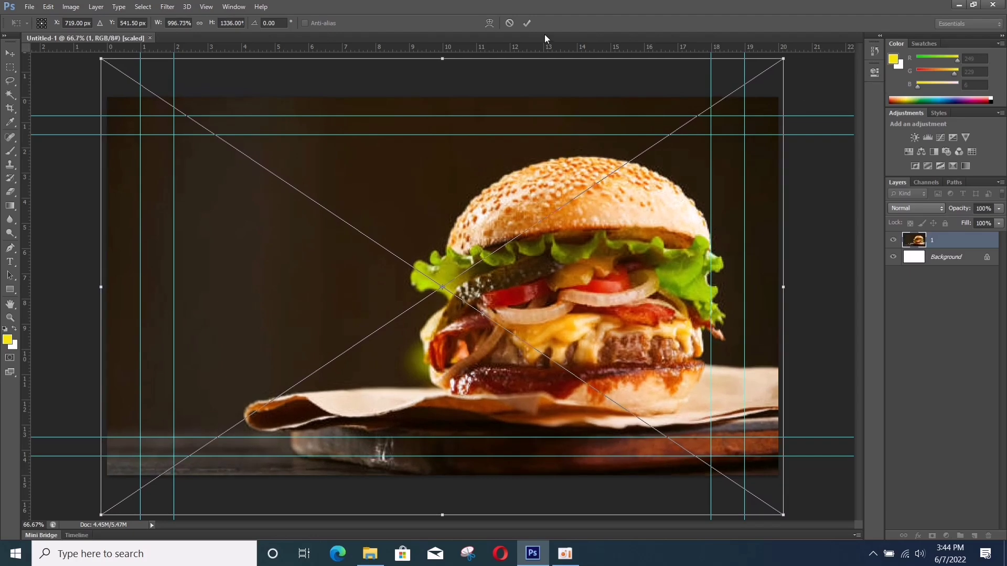
{"action": "left_click", "coordinate": [527, 24]}
{"action": "key", "text": "v"}
{"action": "mouse_move", "coordinate": [564, 216]}
{"action": "left_mouse_down"}
{"action": "mouse_move", "coordinate": [537, 203]}
{"action": "mouse_move", "coordinate": [566, 198]}
{"action": "left_mouse_up"}
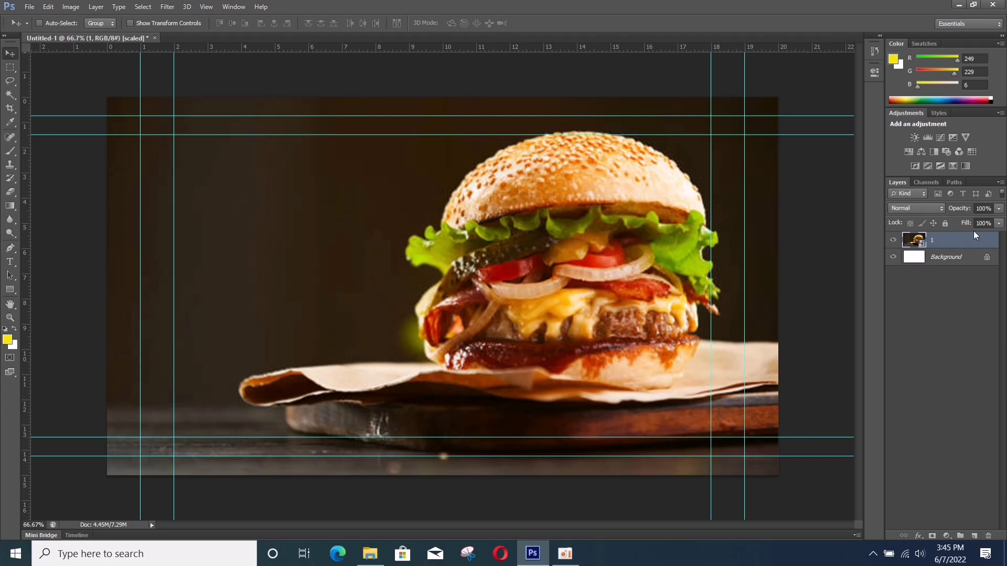
- Brighten the burger image with a Curves adjustment layer and add a Vibrance layer with vibrance +52 and saturation +16
{"action": "left_click", "coordinate": [941, 138]}
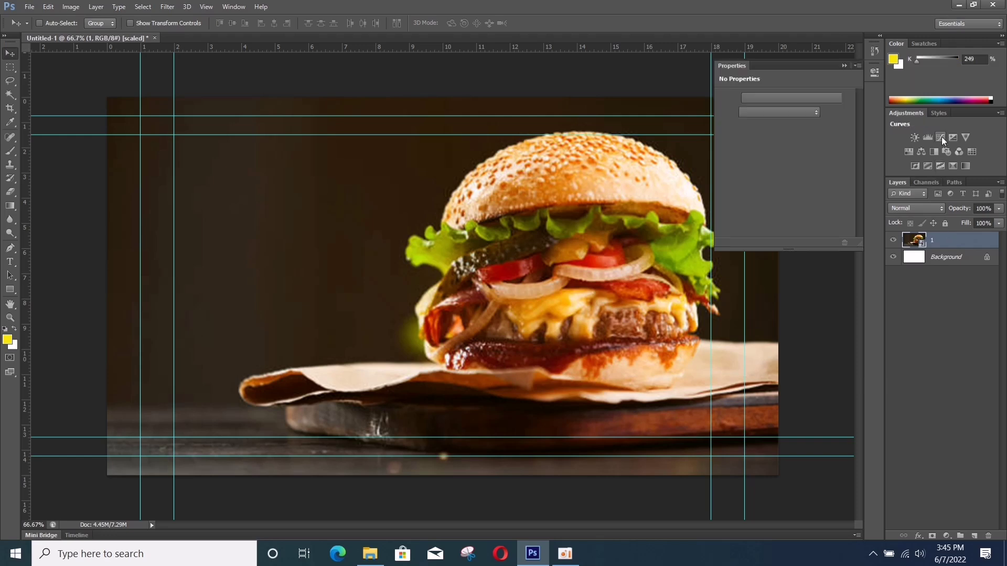
{"action": "left_click_drag", "start_coordinate": [809, 158], "coordinate": [810, 154]}
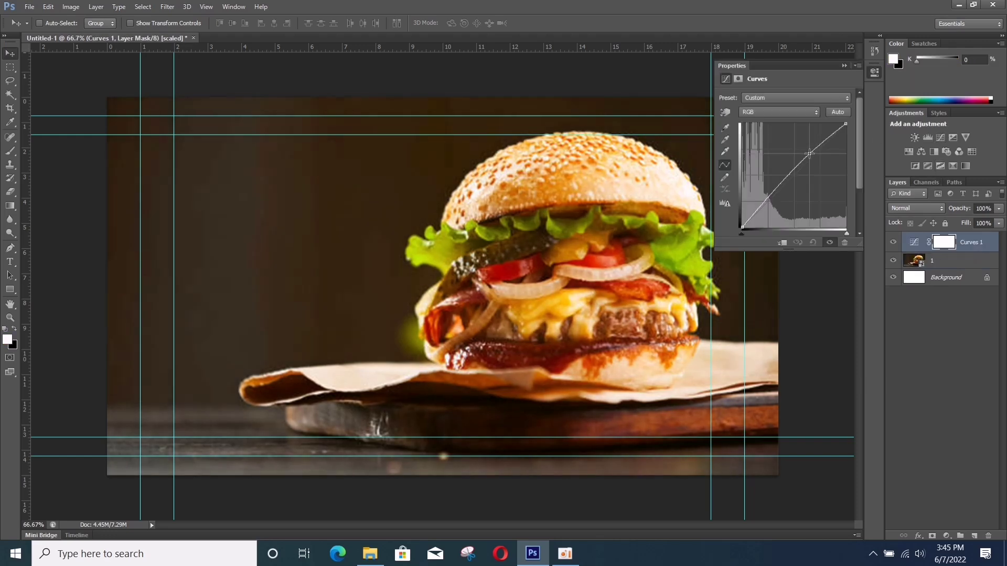
{"action": "left_click_drag", "start_coordinate": [766, 203], "coordinate": [765, 198]}
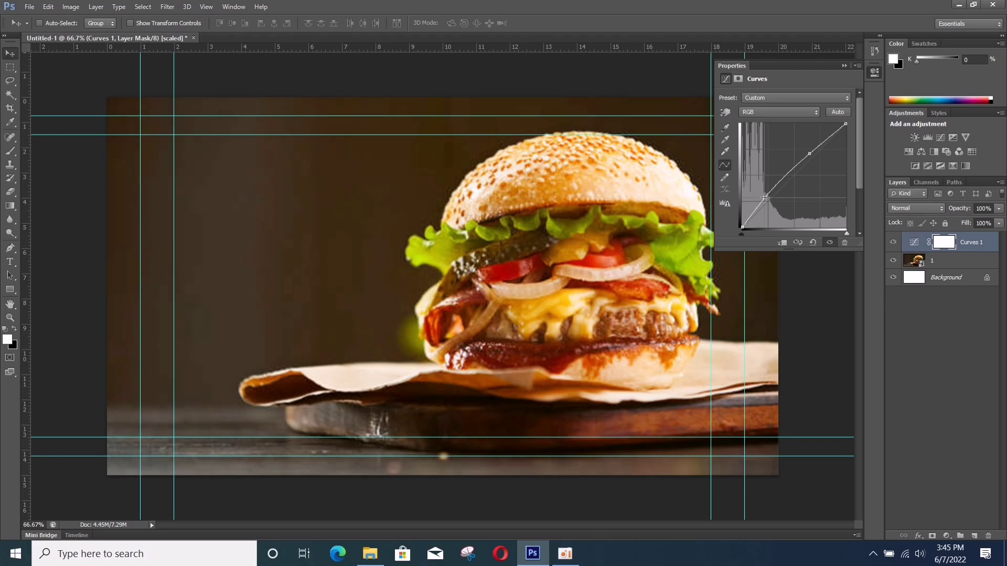
{"action": "left_click", "coordinate": [966, 137]}
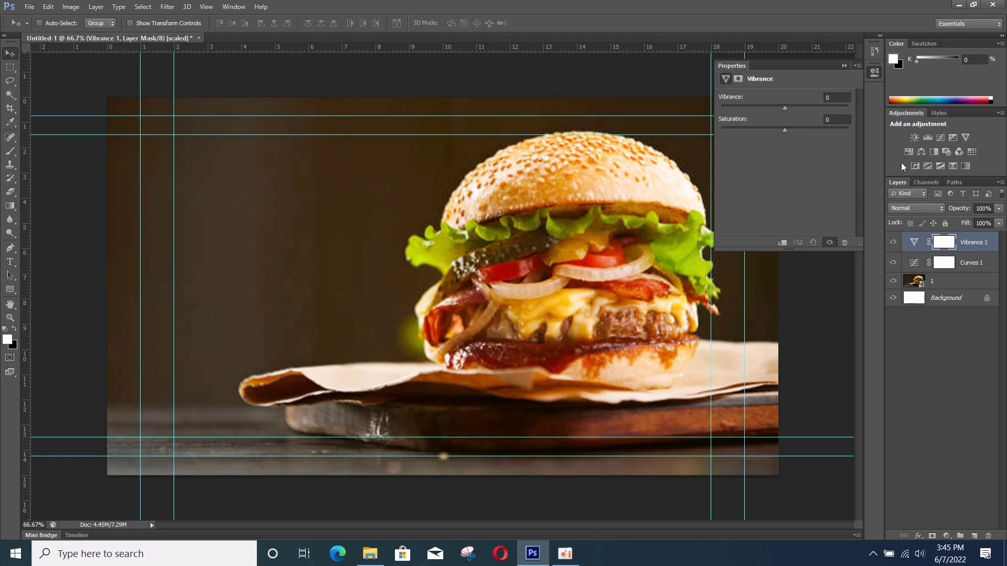
{"action": "left_click_drag", "start_coordinate": [785, 107], "coordinate": [799, 136]}
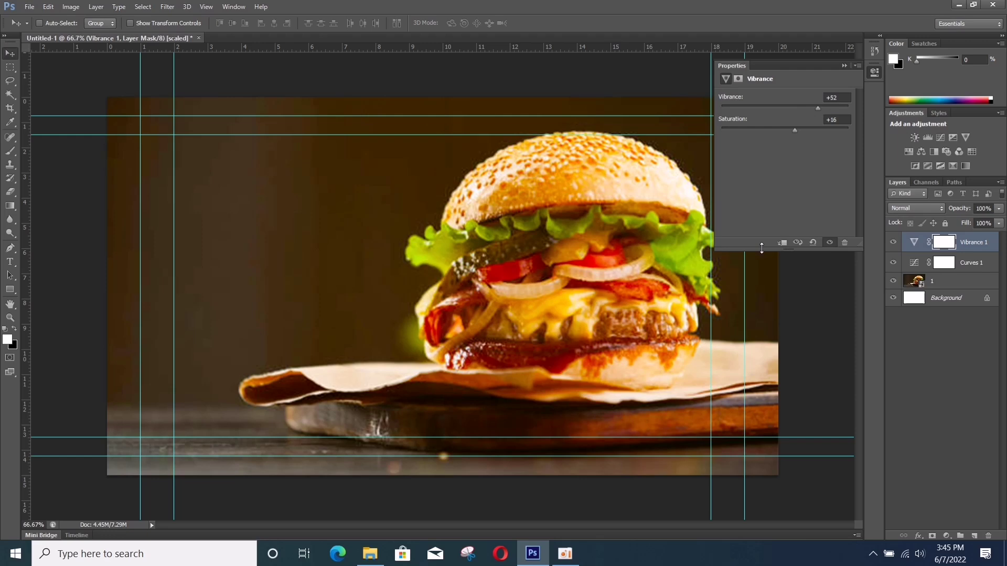
- Place can image 5 from the Burger folder above the adjustment layers and move it slightly right and up
{"action": "left_click", "coordinate": [370, 557]}
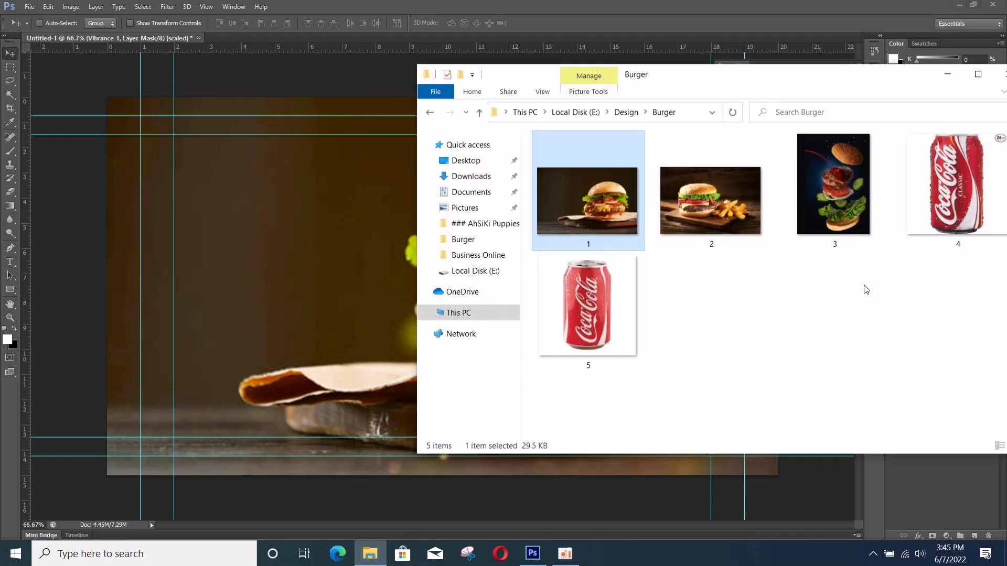
{"action": "left_click", "coordinate": [954, 184]}
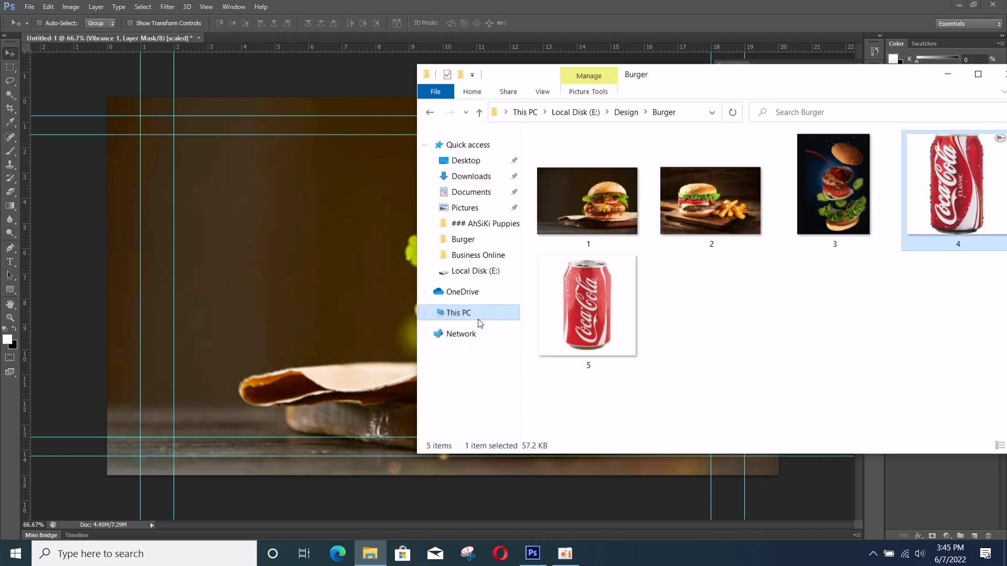
{"action": "left_click", "coordinate": [588, 277]}
{"action": "left_click_drag", "start_coordinate": [587, 278], "coordinate": [250, 247]}
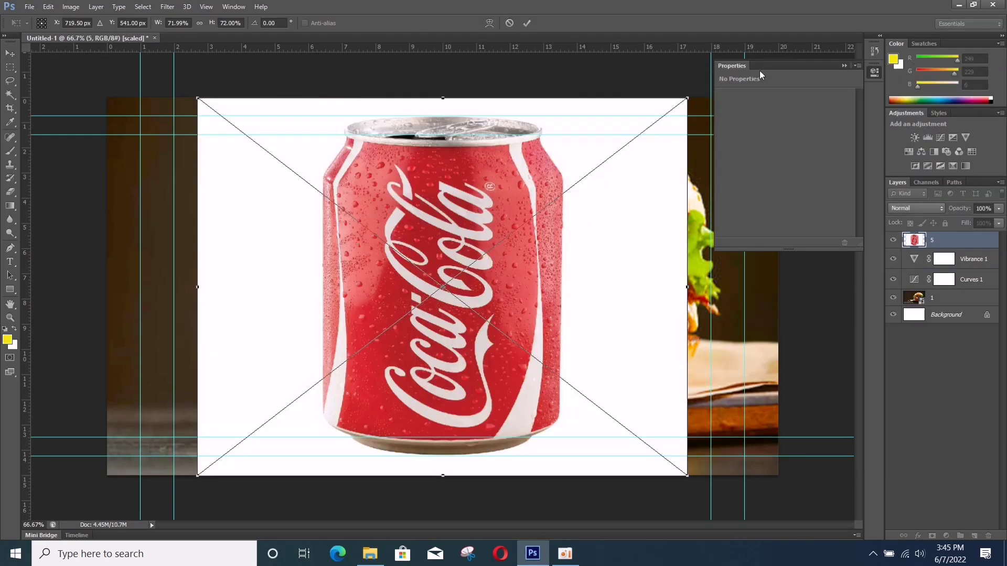
{"action": "left_click", "coordinate": [841, 67]}
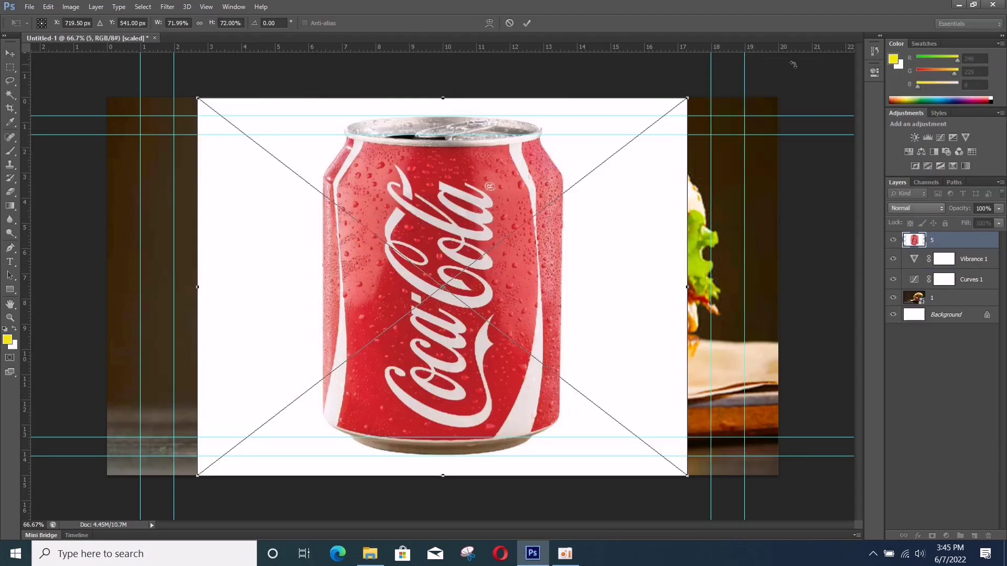
{"action": "left_click", "coordinate": [525, 23]}
{"action": "left_click_drag", "start_coordinate": [533, 204], "coordinate": [590, 188]}
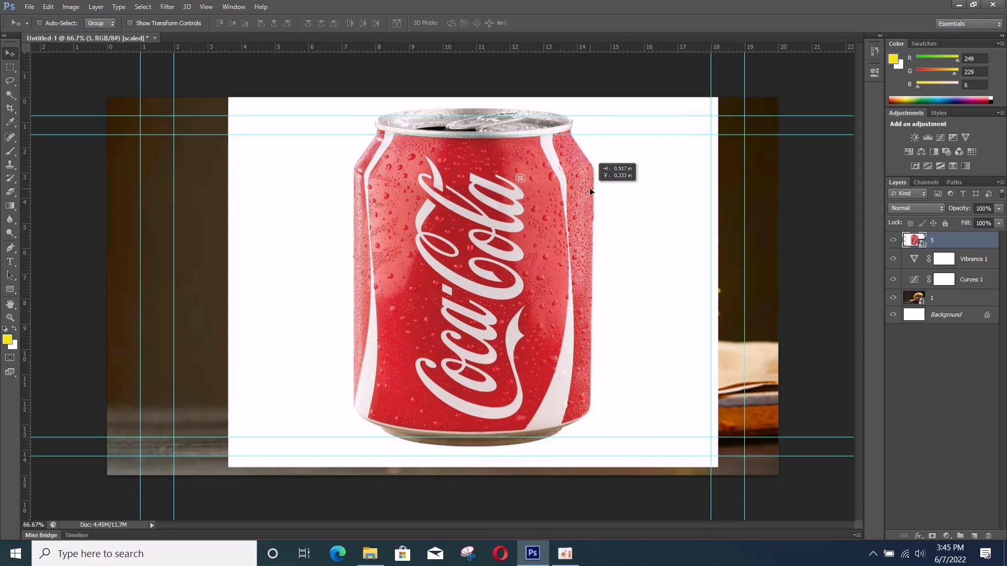
{"action": "left_click", "coordinate": [11, 97]}
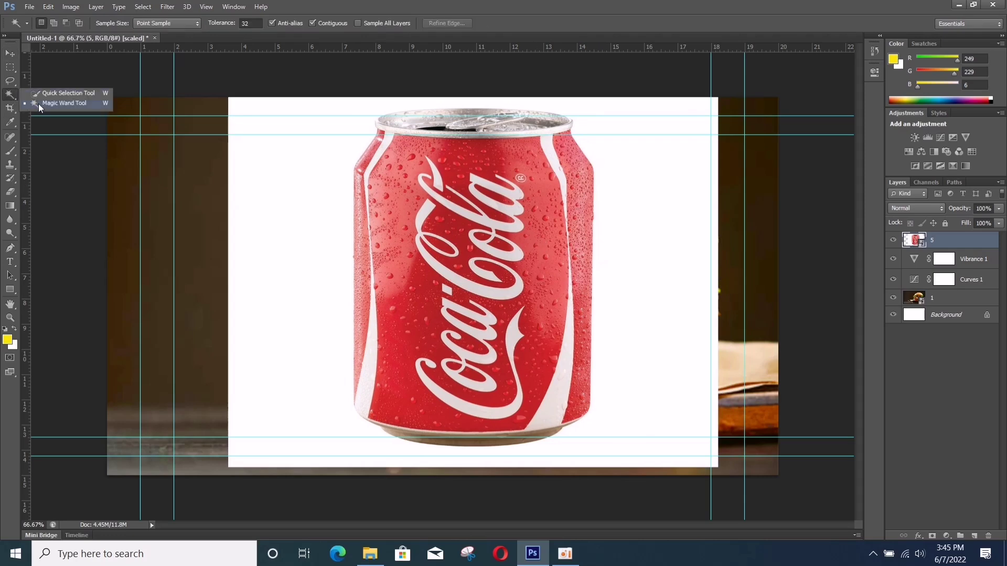
{"action": "left_click", "coordinate": [39, 102]}
{"action": "left_click", "coordinate": [310, 161]}
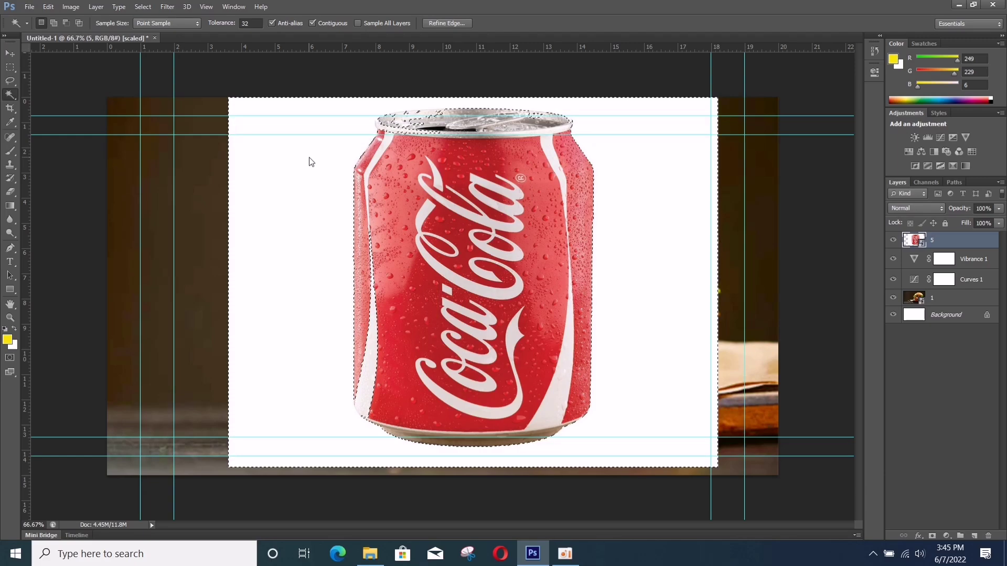
{"action": "key", "text": "ctrl+d"}
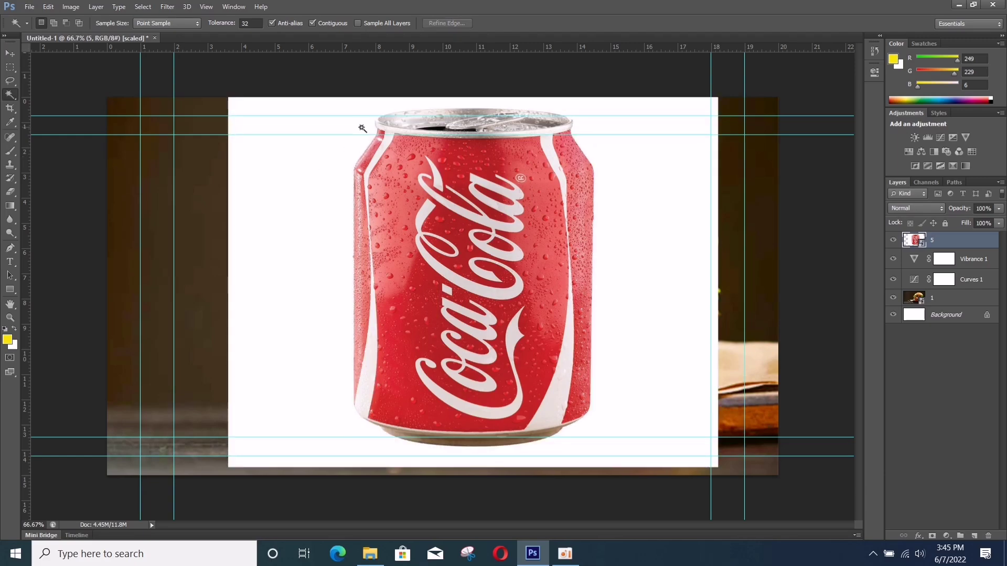
- Start a Pen tool path along the can's upper left shoulder, curving it into the can's left side
{"action": "key", "text": "z"}
{"action": "left_click", "coordinate": [365, 178]}
{"action": "left_click", "coordinate": [365, 177]}
{"action": "left_click_drag", "start_coordinate": [366, 153], "coordinate": [358, 266]}
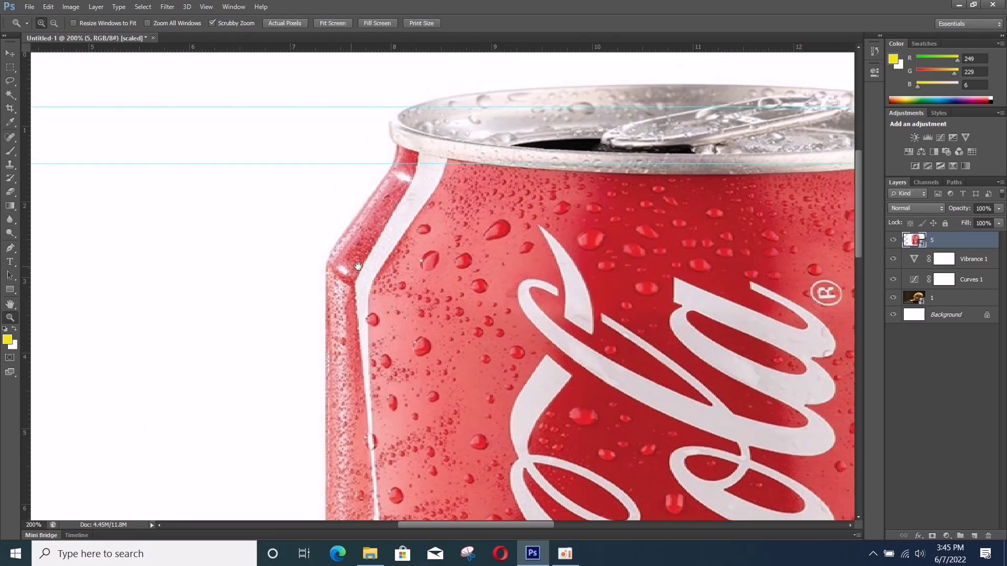
{"action": "left_click", "coordinate": [10, 249]}
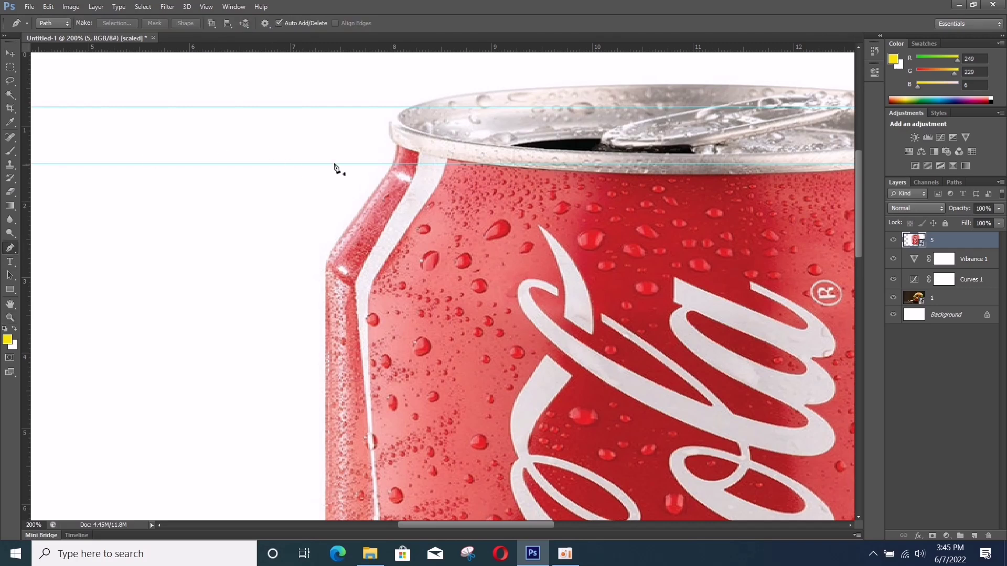
{"action": "left_click", "coordinate": [378, 187]}
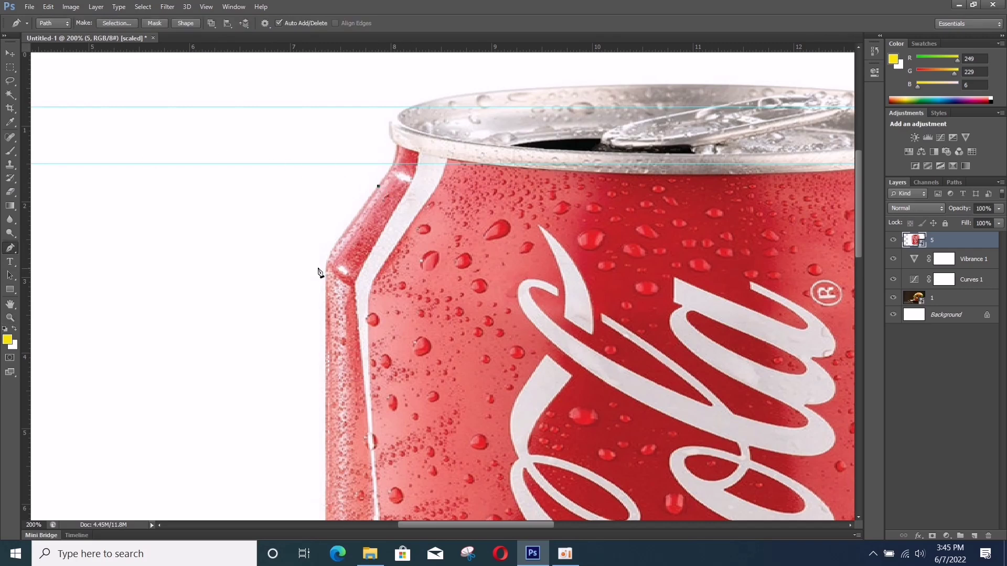
{"action": "left_click", "coordinate": [334, 249]}
{"action": "scroll", "coordinate": [347, 231], "scroll_direction": "down", "scroll_amount": 3}
{"action": "scroll", "coordinate": [346, 231], "scroll_direction": "left", "scroll_amount": 2}
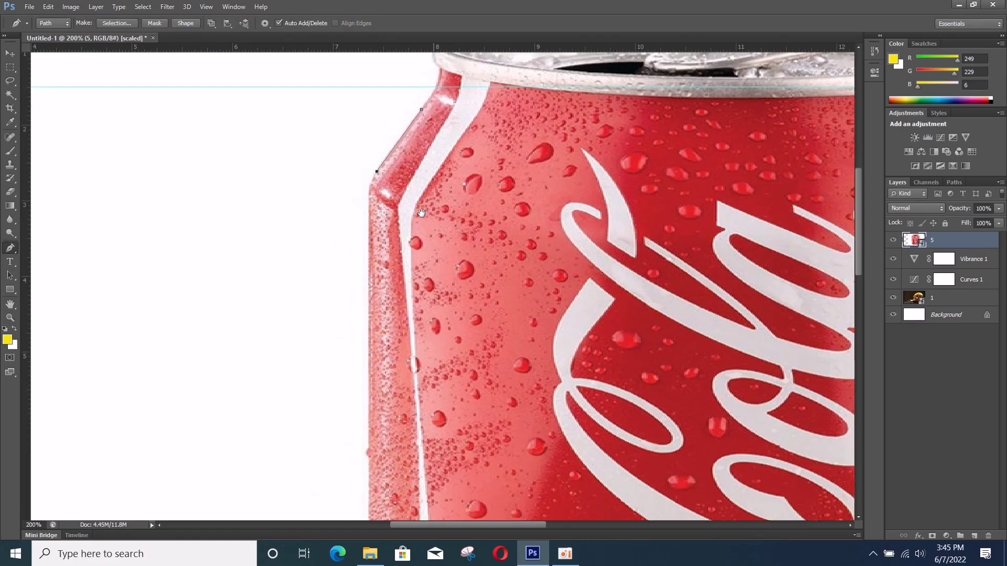
{"action": "left_click_drag", "start_coordinate": [371, 202], "coordinate": [371, 241]}
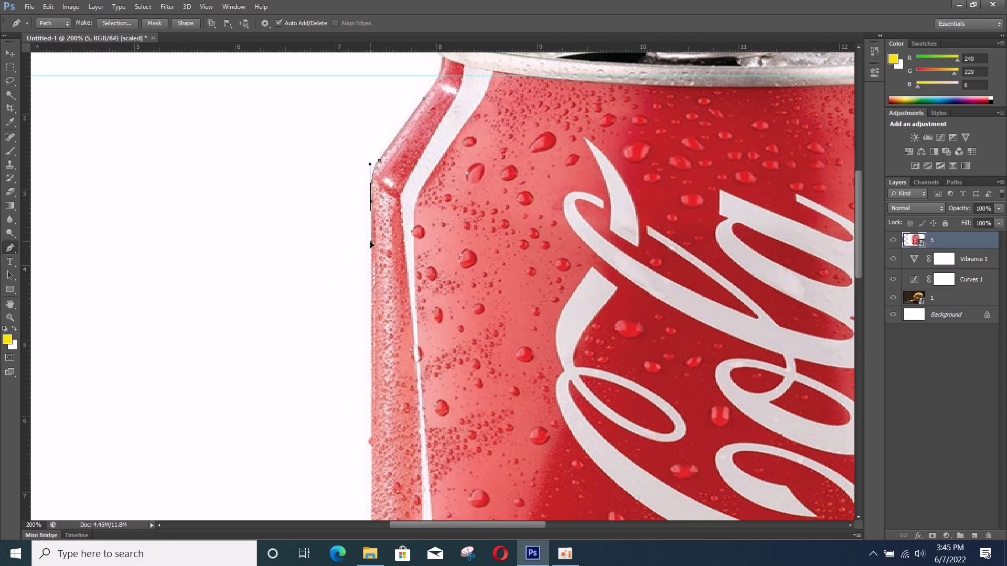
- Extend the path down the can's left side and curve it around the lower left corner
{"action": "scroll", "coordinate": [414, 287], "scroll_direction": "down", "scroll_amount": 5}
{"action": "left_click", "coordinate": [377, 326]}
{"action": "left_click_drag", "start_coordinate": [379, 423], "coordinate": [385, 295]}
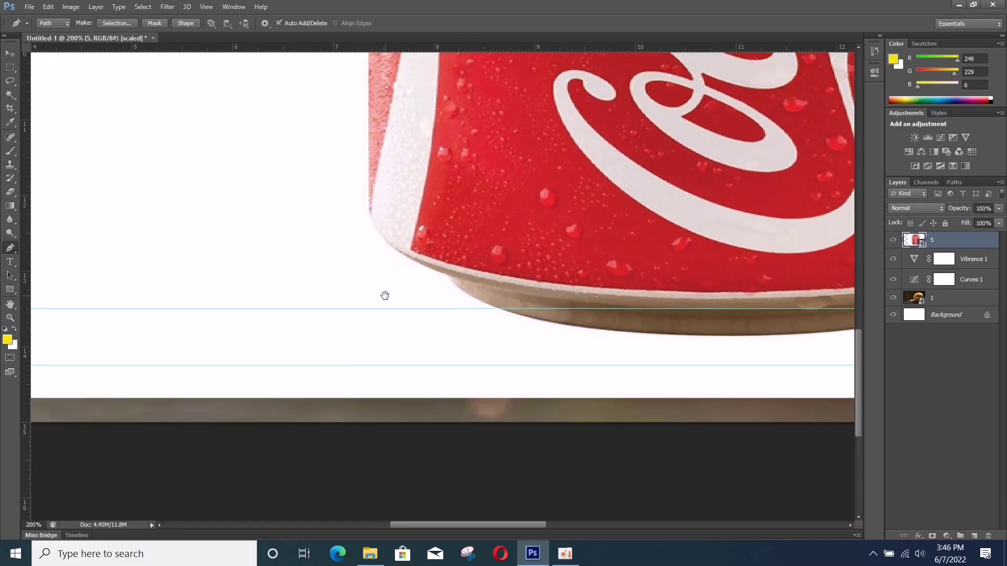
{"action": "left_click", "coordinate": [367, 217]}
{"action": "left_click_drag", "start_coordinate": [448, 277], "coordinate": [332, 257]}
- Continue the path along the curved underside of the can's base, ending at the base's right edge
{"action": "left_click_drag", "start_coordinate": [390, 294], "coordinate": [500, 293]}
{"action": "key", "text": "ctrl+z"}
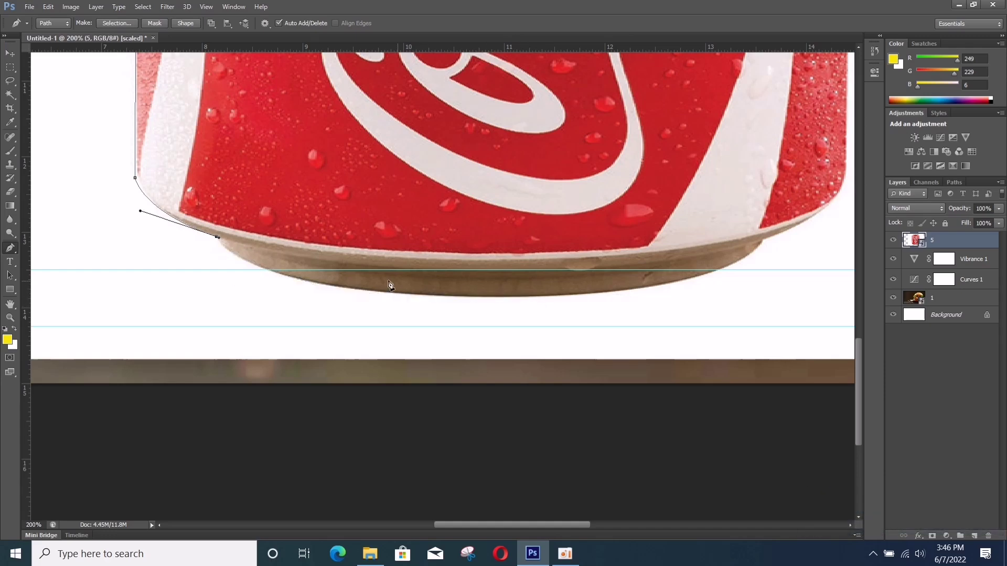
{"action": "left_click_drag", "start_coordinate": [304, 281], "coordinate": [377, 297]}
{"action": "scroll", "coordinate": [448, 288], "scroll_direction": "right", "scroll_amount": 2}
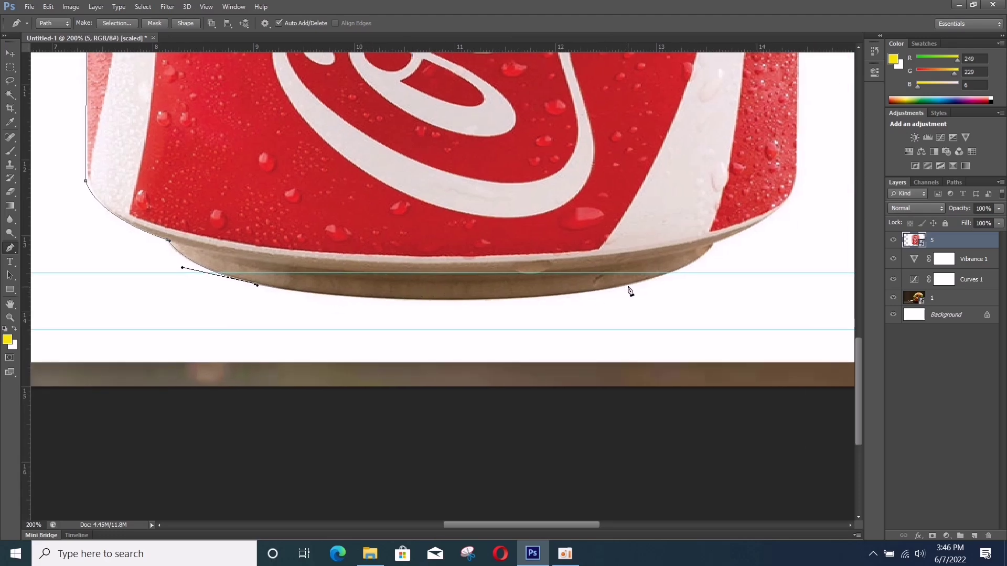
{"action": "left_click_drag", "start_coordinate": [629, 286], "coordinate": [746, 255]}
{"action": "left_click_drag", "start_coordinate": [512, 317], "coordinate": [432, 322]}
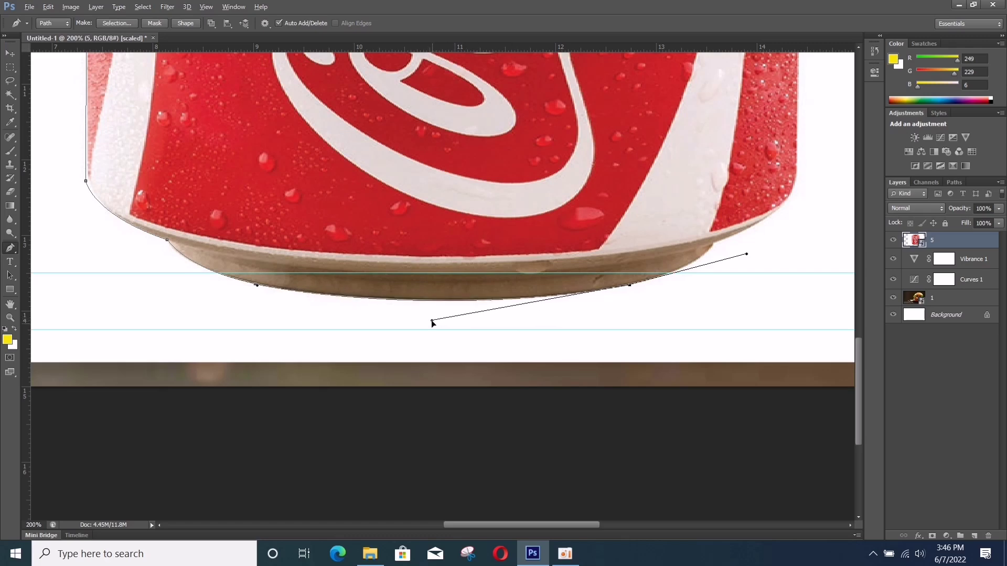
{"action": "left_click_drag", "start_coordinate": [746, 255], "coordinate": [605, 322]}
{"action": "left_click", "coordinate": [620, 288]}
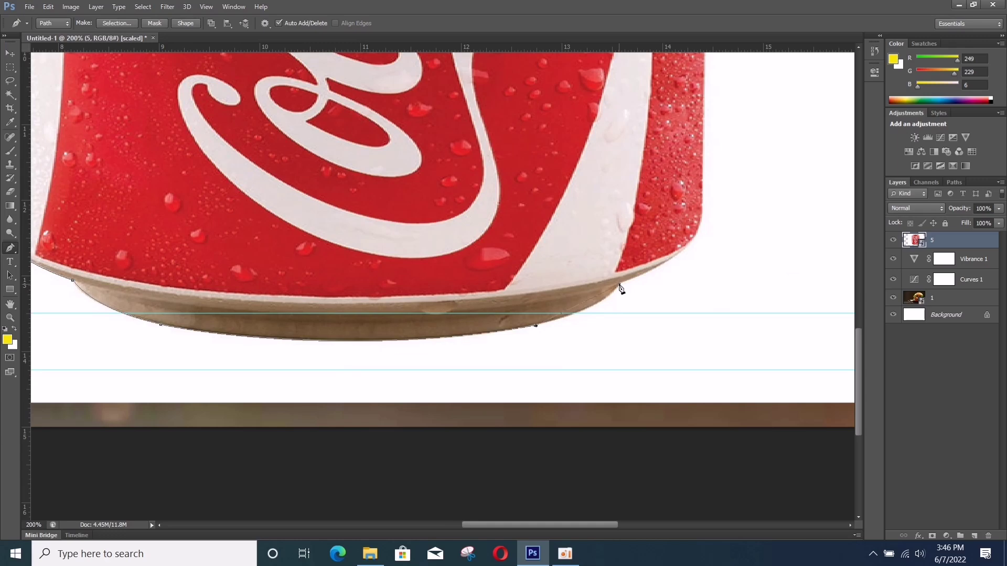
- Extend the path up the base's right edge and around the lower right corner into the can's right side
{"action": "left_click_drag", "start_coordinate": [625, 269], "coordinate": [632, 259]}
{"action": "left_click_drag", "start_coordinate": [737, 266], "coordinate": [676, 310]}
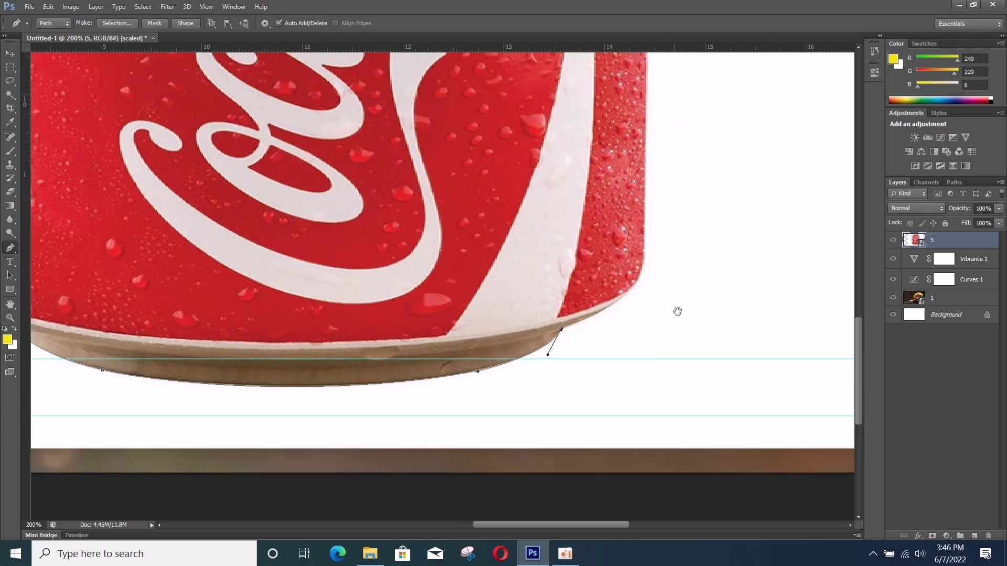
{"action": "left_click", "coordinate": [625, 298]}
{"action": "left_click_drag", "start_coordinate": [635, 278], "coordinate": [643, 279]}
{"action": "left_click_drag", "start_coordinate": [606, 316], "coordinate": [594, 317]}
{"action": "left_click_drag", "start_coordinate": [643, 278], "coordinate": [626, 295]}
{"action": "scroll", "coordinate": [650, 297], "scroll_direction": "up", "scroll_amount": 2}
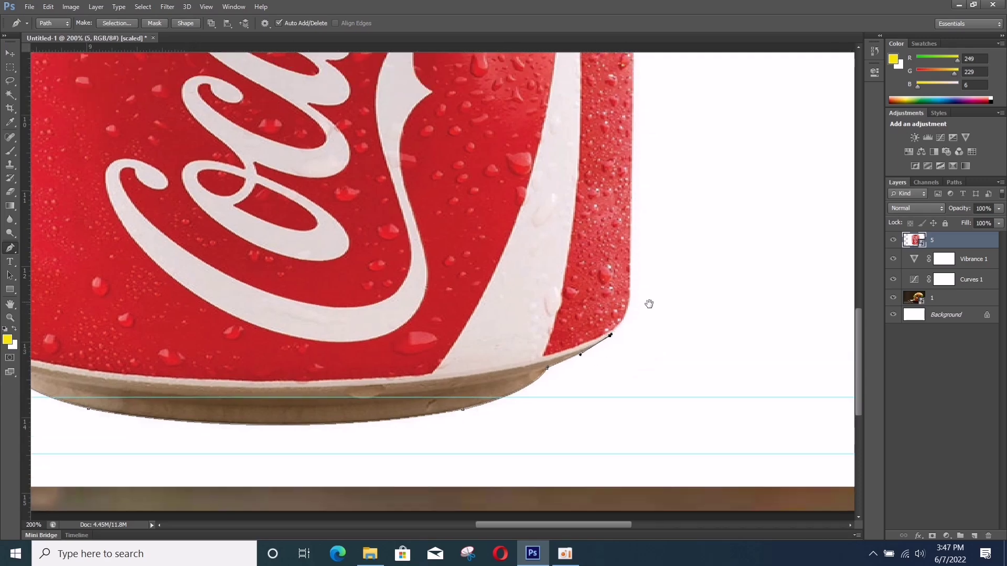
{"action": "left_click_drag", "start_coordinate": [620, 261], "coordinate": [627, 231]}
{"action": "scroll", "coordinate": [656, 229], "scroll_direction": "up", "scroll_amount": 6}
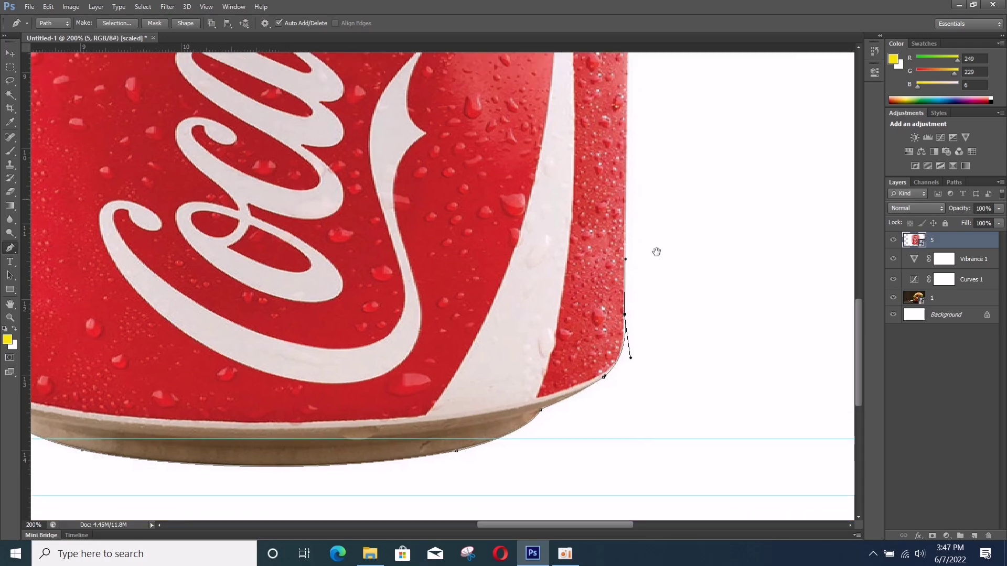
- Continue the path up the can's right side and over the upper right shoulder to the underside of the rim
{"action": "scroll", "coordinate": [650, 229], "scroll_direction": "up", "scroll_amount": 3}
{"action": "scroll", "coordinate": [625, 226], "scroll_direction": "up", "scroll_amount": 5}
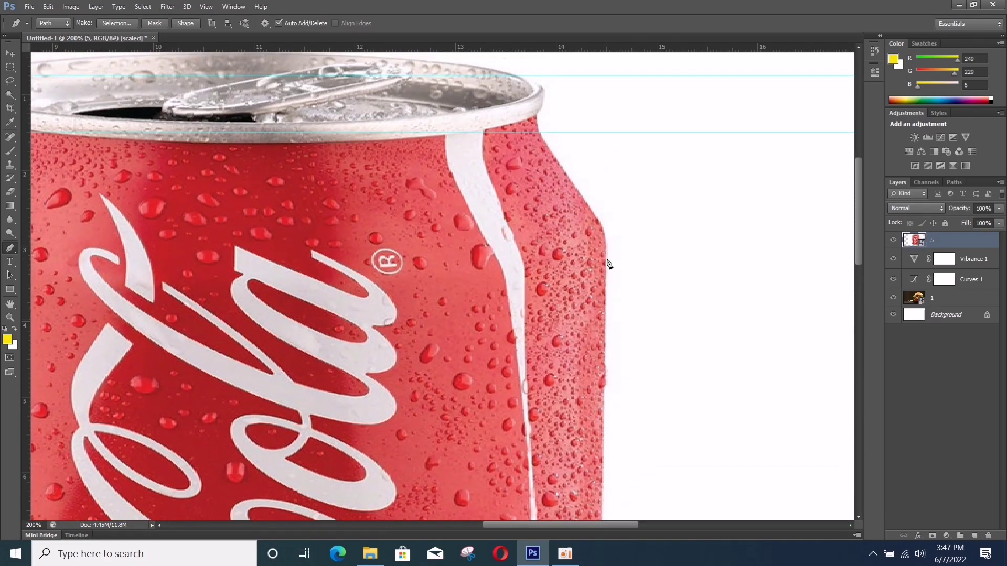
{"action": "left_click", "coordinate": [606, 259]}
{"action": "left_click_drag", "start_coordinate": [589, 205], "coordinate": [571, 180]}
{"action": "left_click_drag", "start_coordinate": [521, 146], "coordinate": [558, 206]}
{"action": "left_click", "coordinate": [576, 182]}
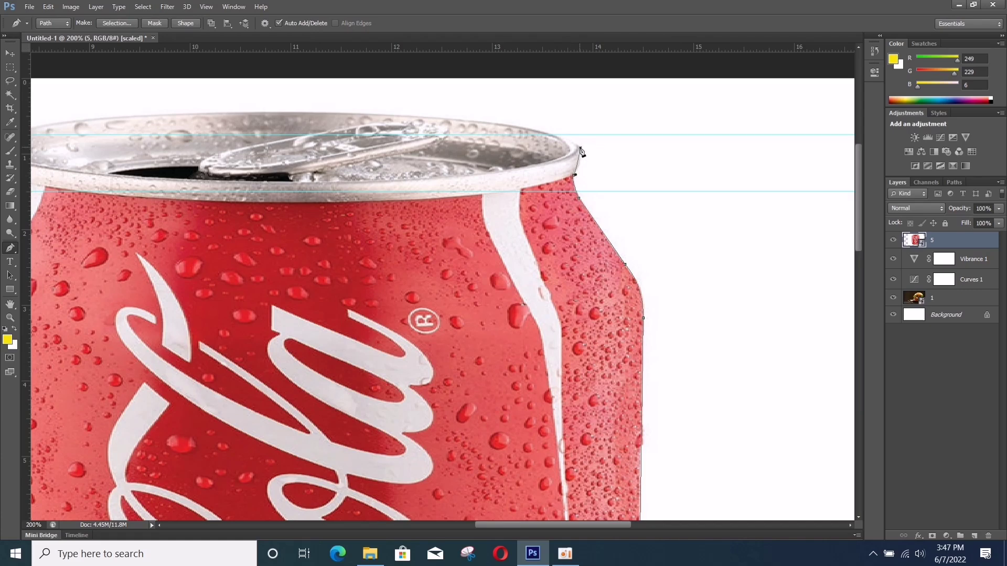
- Curve the path around the rim's right end and along the right part of its top edge, adjusting the handle to fit
{"action": "left_click_drag", "start_coordinate": [580, 148], "coordinate": [595, 198]}
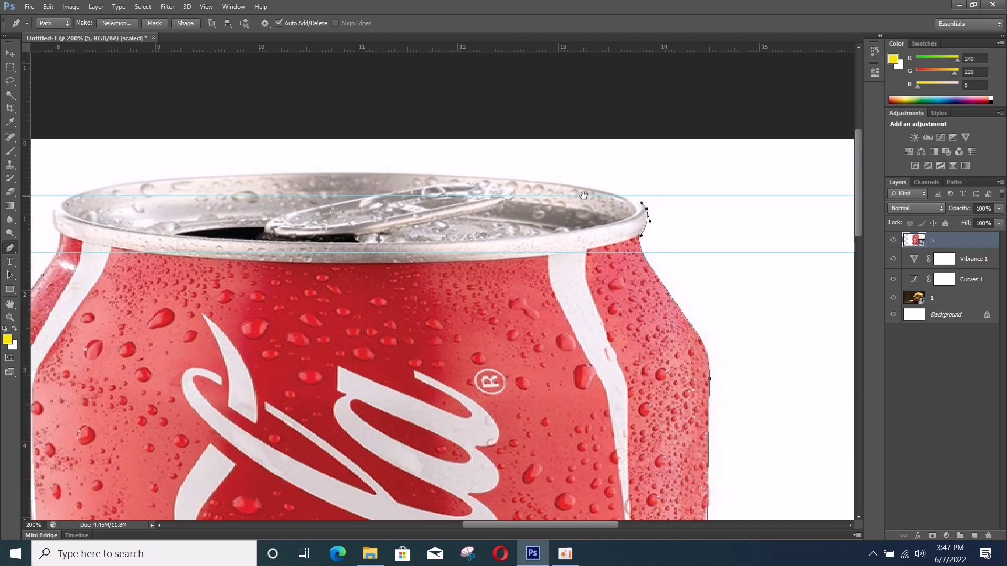
{"action": "left_click", "coordinate": [487, 177]}
{"action": "left_click_drag", "start_coordinate": [488, 180], "coordinate": [420, 196]}
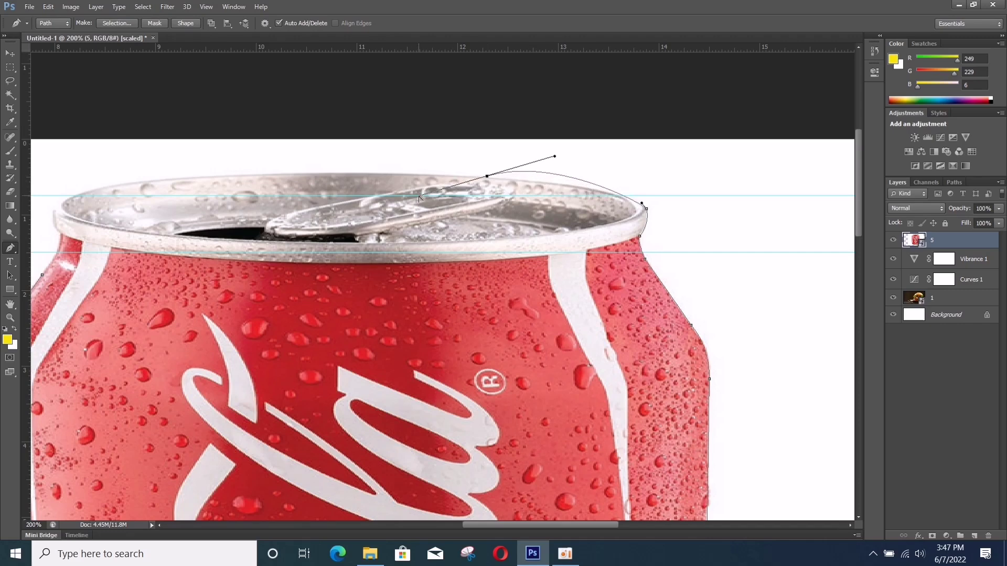
{"action": "left_click_drag", "start_coordinate": [555, 156], "coordinate": [620, 184]}
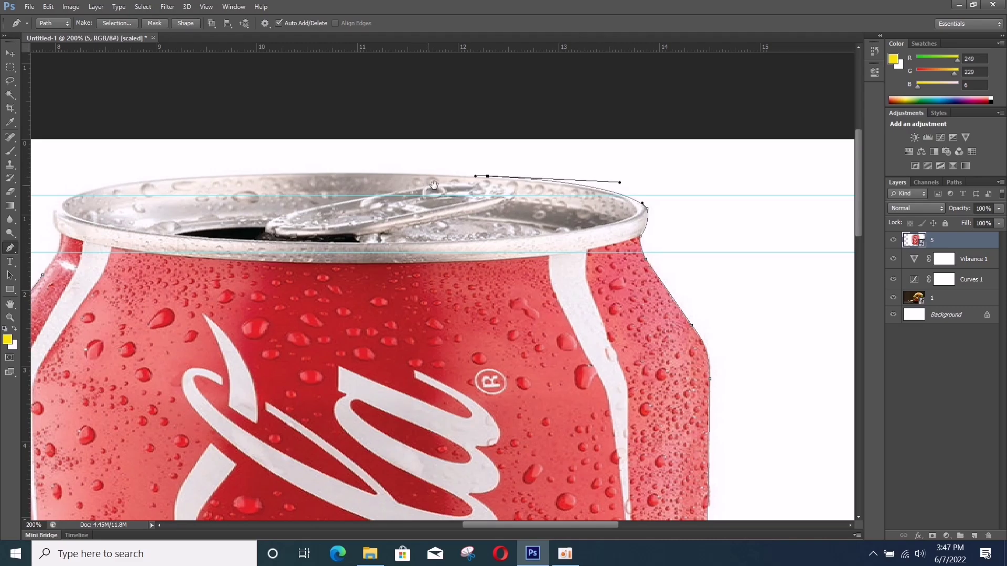
- Curve the path along the left part of the rim and around its left end, closing it at the left shoulder
{"action": "scroll", "coordinate": [434, 186], "scroll_direction": "left", "scroll_amount": 5}
{"action": "left_click_drag", "start_coordinate": [417, 179], "coordinate": [351, 184]}
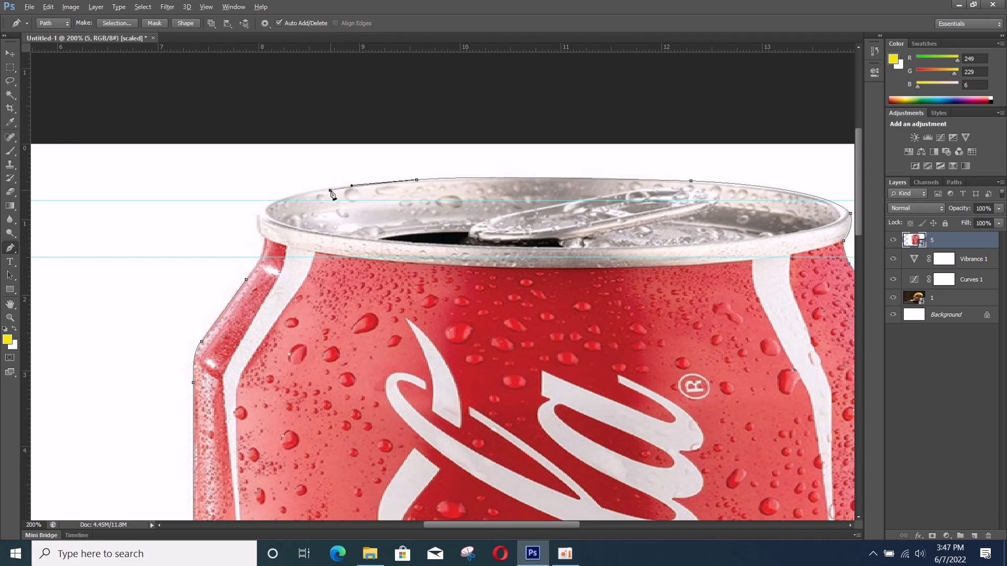
{"action": "scroll", "coordinate": [331, 195], "scroll_direction": "left", "scroll_amount": 3}
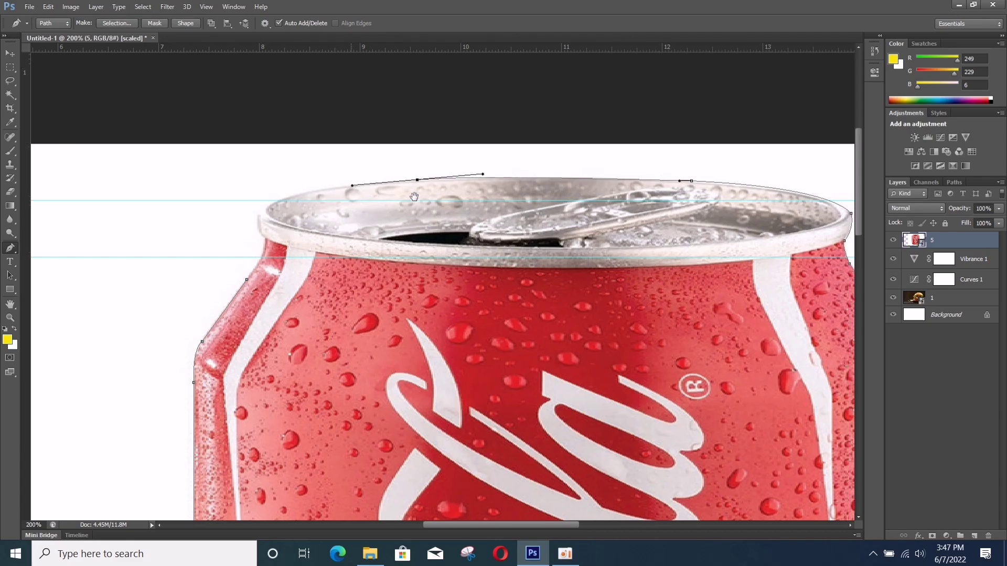
{"action": "left_click_drag", "start_coordinate": [389, 195], "coordinate": [385, 229]}
{"action": "left_click", "coordinate": [385, 228]}
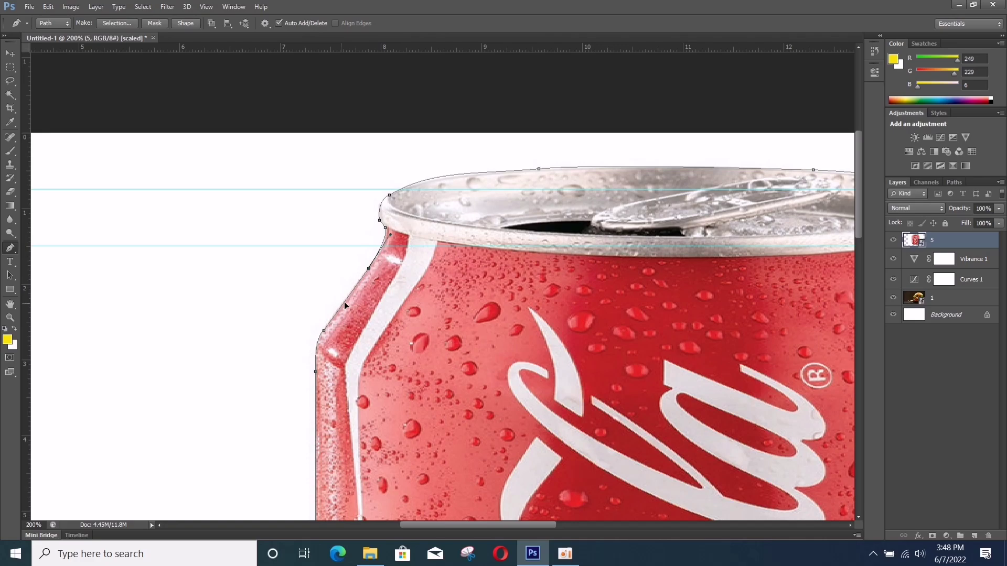
- Copy the can to a new layer from a selection made with the closed path, and hide the original image layer 5
{"action": "key", "text": "z"}
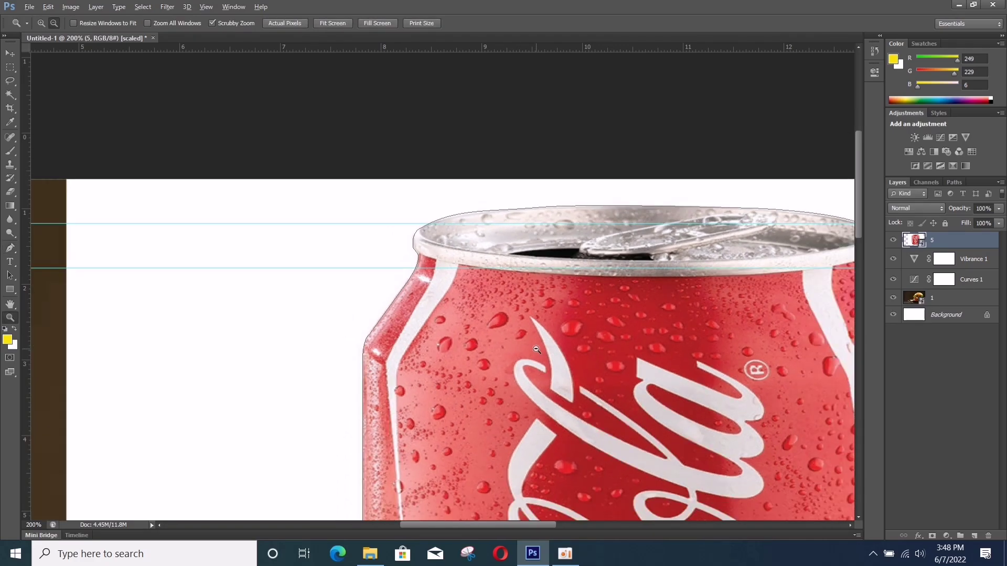
{"action": "left_click", "coordinate": [537, 350], "text": "alt"}
{"action": "left_click", "coordinate": [536, 349], "text": "alt"}
{"action": "left_click", "coordinate": [534, 345], "text": "alt"}
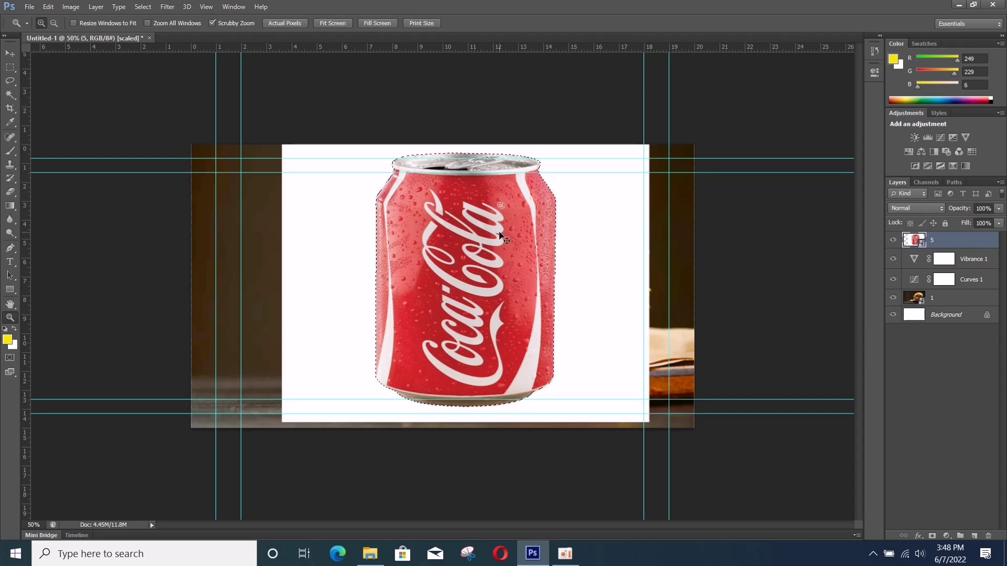
{"action": "key", "text": "ctrl+shift+alt+n"}
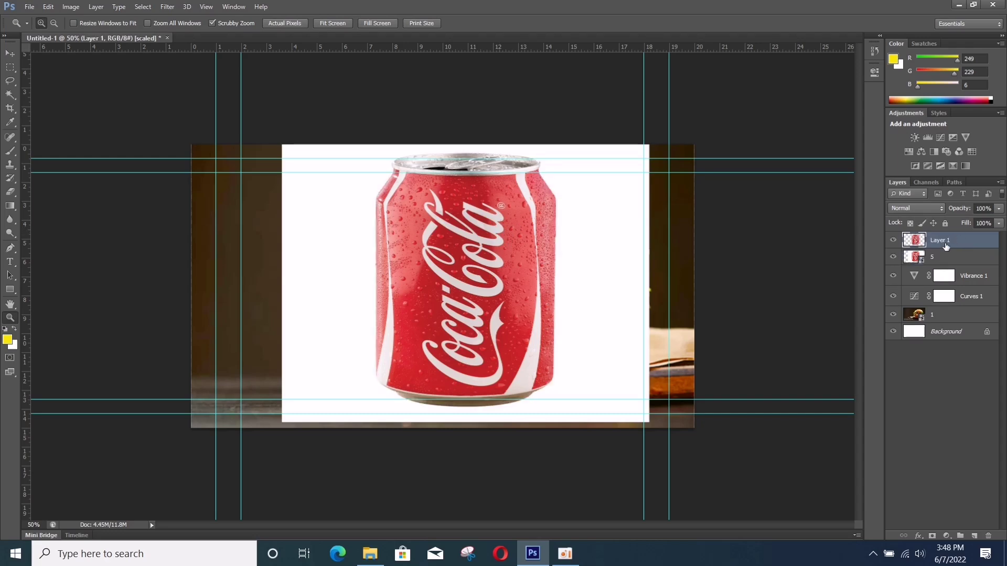
{"action": "left_click", "coordinate": [893, 257]}
- Move the cut-out can to the left of the burger and scale it proportionally to about 76%
{"action": "key", "text": "p"}
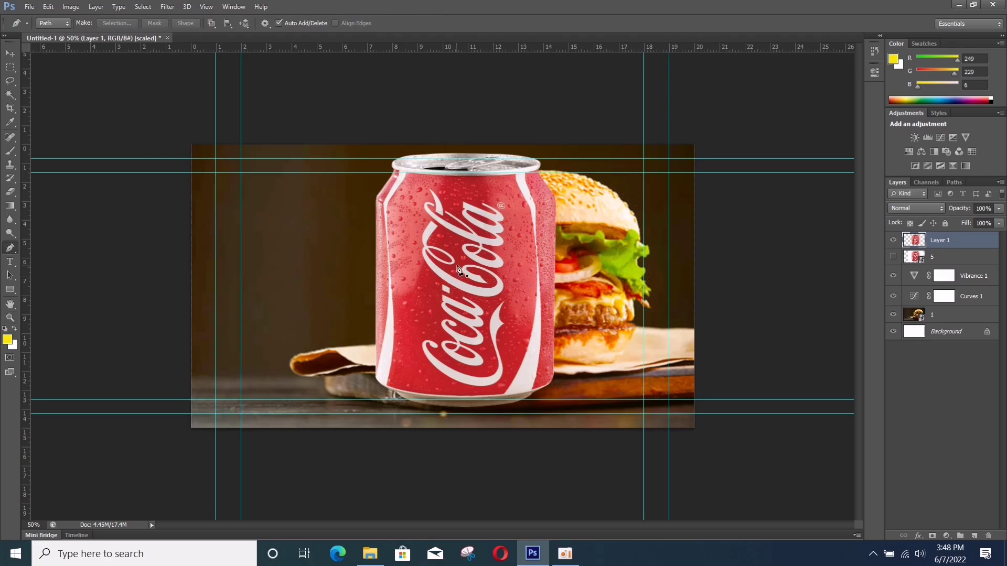
{"action": "key", "text": "v"}
{"action": "left_click_drag", "start_coordinate": [442, 264], "coordinate": [349, 259]}
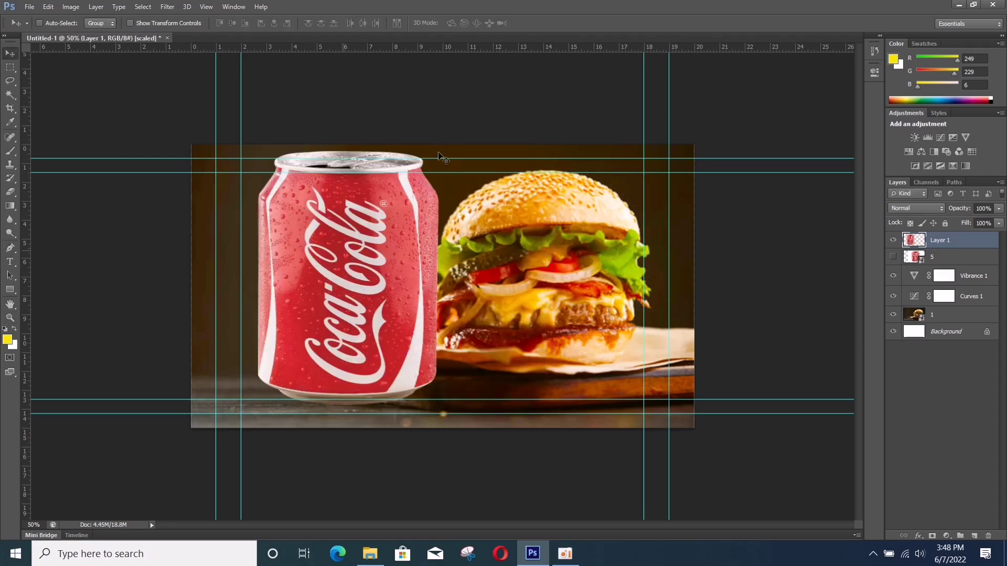
{"action": "key", "text": "ctrl+t"}
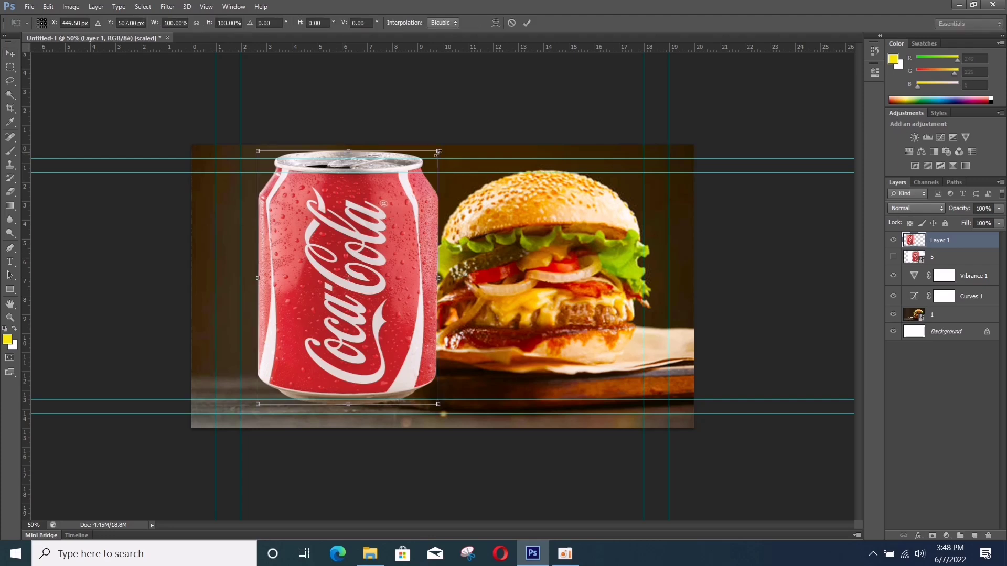
{"action": "left_click_drag", "start_coordinate": [438, 152], "coordinate": [386, 209]}
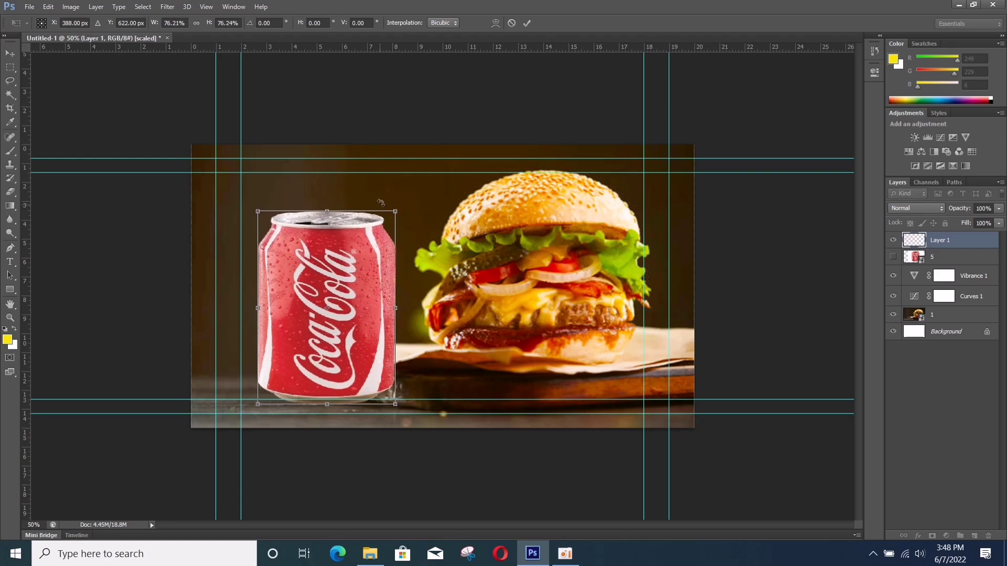
{"action": "left_click", "coordinate": [527, 22]}
{"action": "mouse_move", "coordinate": [379, 277]}
{"action": "left_mouse_down"}
{"action": "mouse_move", "coordinate": [308, 290]}
{"action": "mouse_move", "coordinate": [371, 282]}
{"action": "left_mouse_up"}
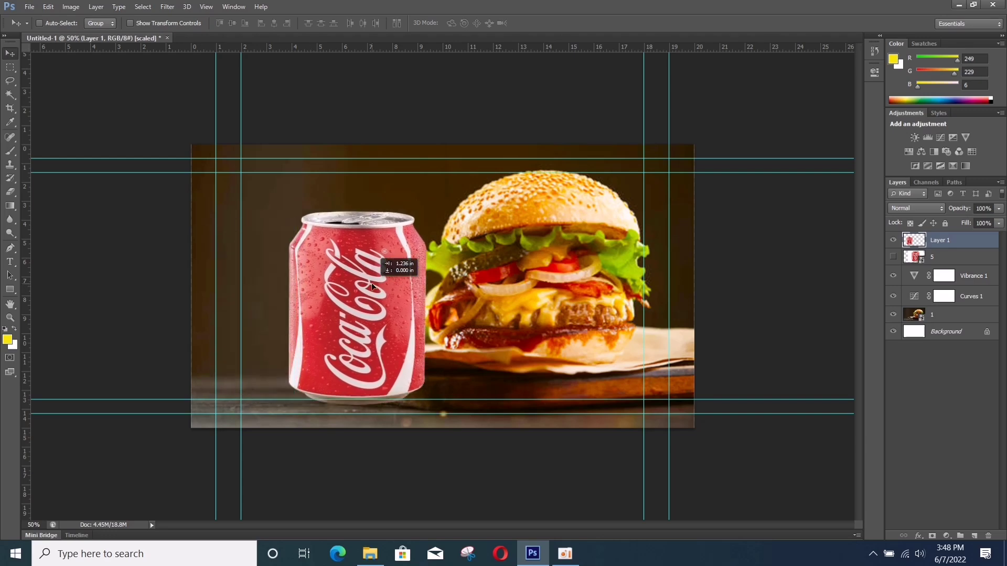
- Flip the burger background photo on layer 1 horizontally
{"action": "left_click", "coordinate": [933, 316]}
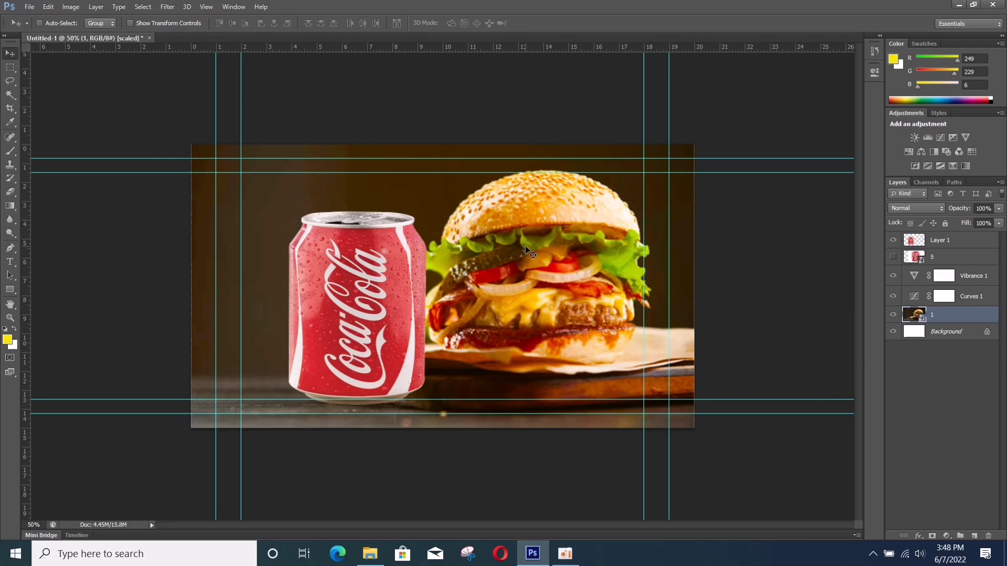
{"action": "key", "text": "ctrl+t"}
{"action": "right_click", "coordinate": [540, 249]}
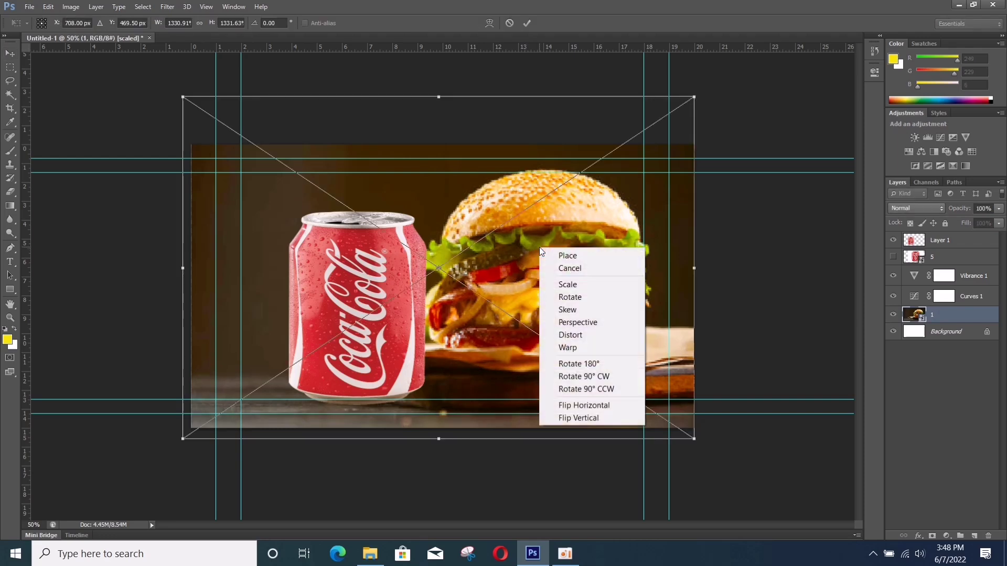
{"action": "left_click", "coordinate": [589, 407]}
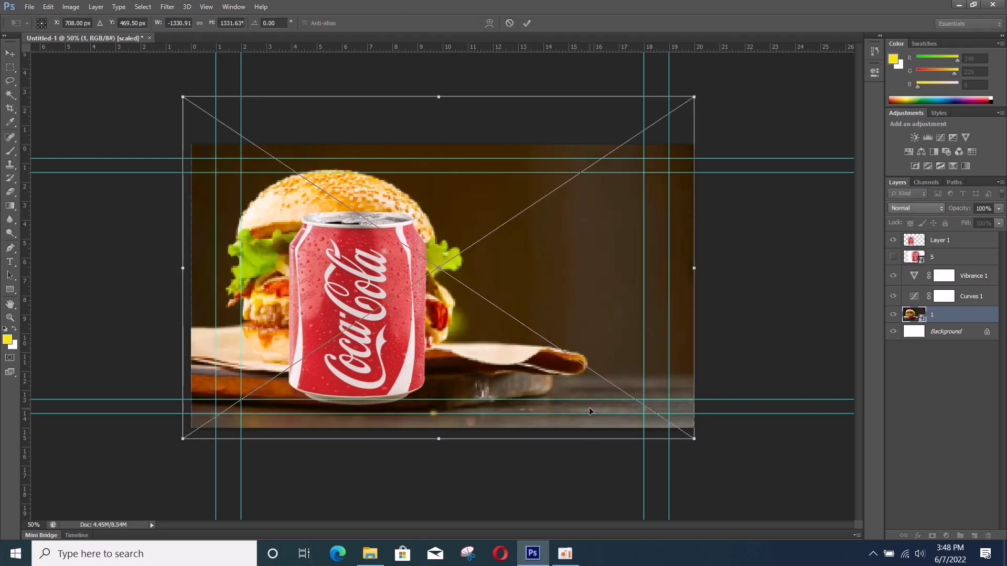
{"action": "left_click", "coordinate": [527, 23]}
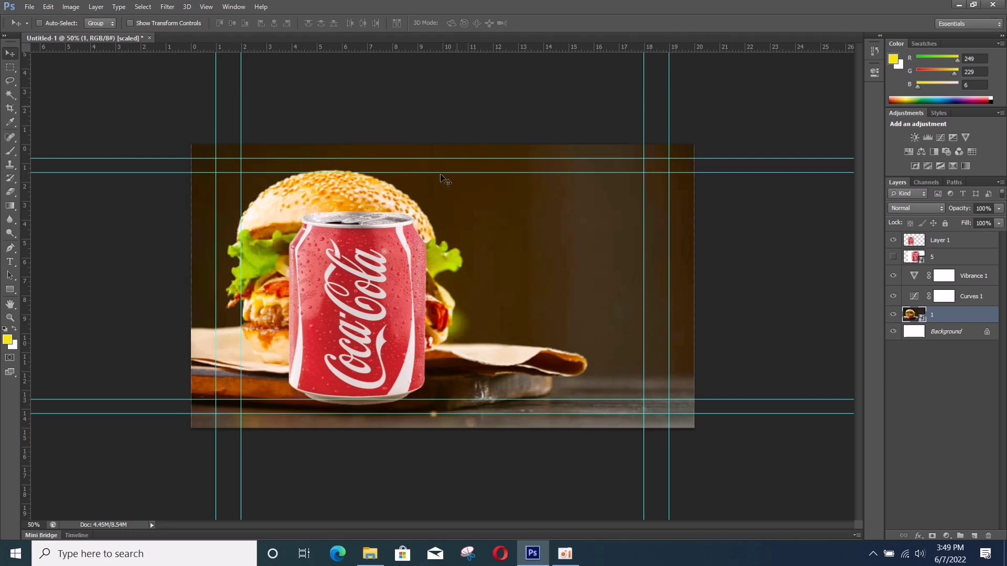
- Move the can to the right of the burger so it stands on the dark tabletop near the right guides
{"action": "left_click", "coordinate": [361, 311], "text": "ctrl"}
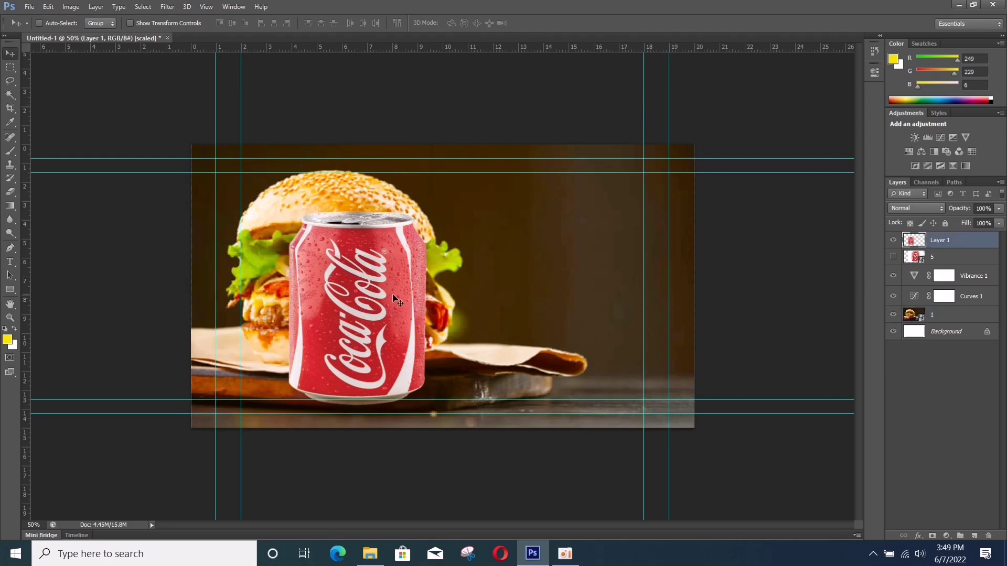
{"action": "left_click_drag", "start_coordinate": [375, 289], "coordinate": [450, 276]}
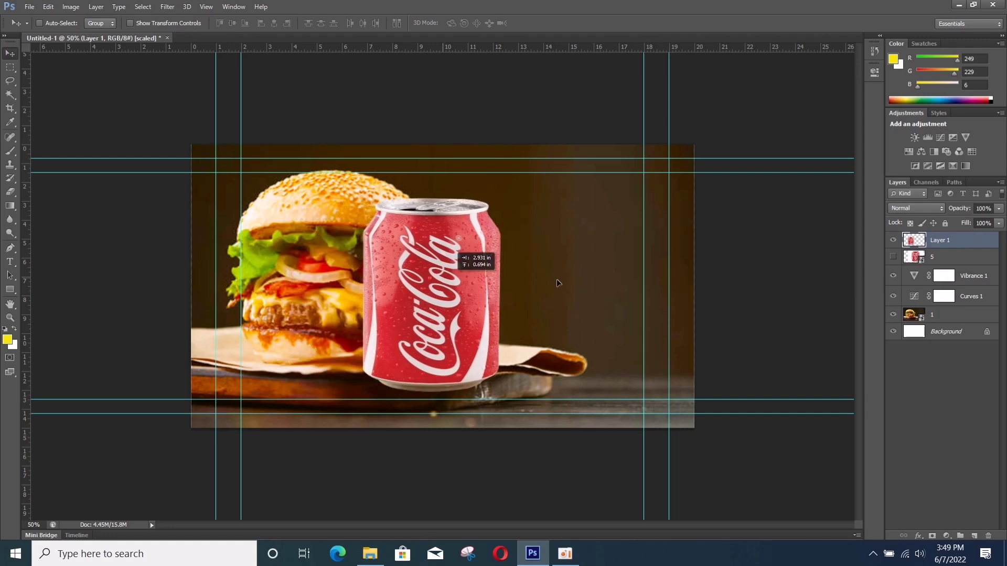
{"action": "left_click_drag", "start_coordinate": [556, 282], "coordinate": [593, 319]}
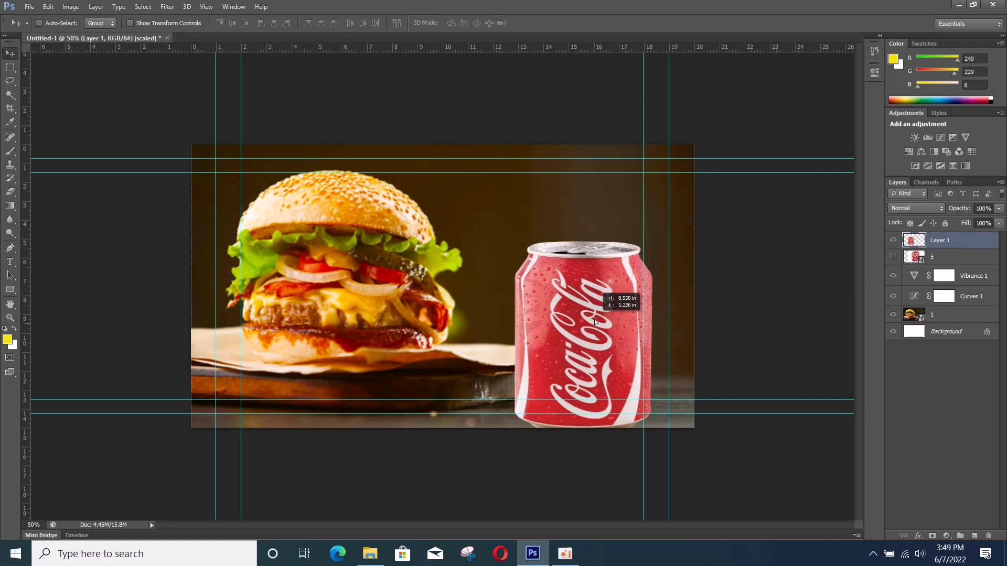
{"action": "left_click_drag", "start_coordinate": [593, 319], "coordinate": [596, 341]}
{"action": "key", "text": "Down"}
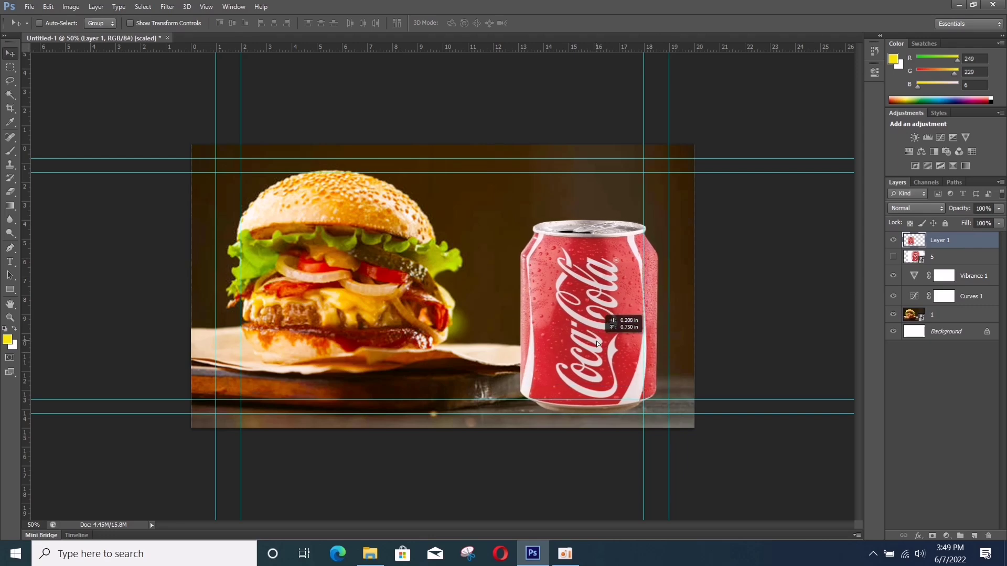
{"action": "left_click_drag", "start_coordinate": [596, 341], "coordinate": [597, 340]}
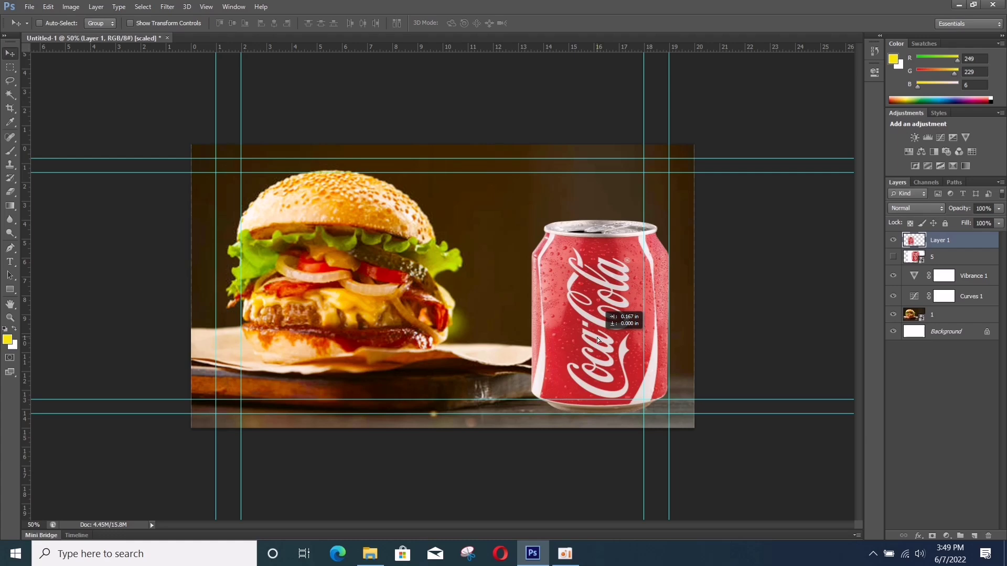
{"action": "left_click_drag", "start_coordinate": [596, 338], "coordinate": [597, 338]}
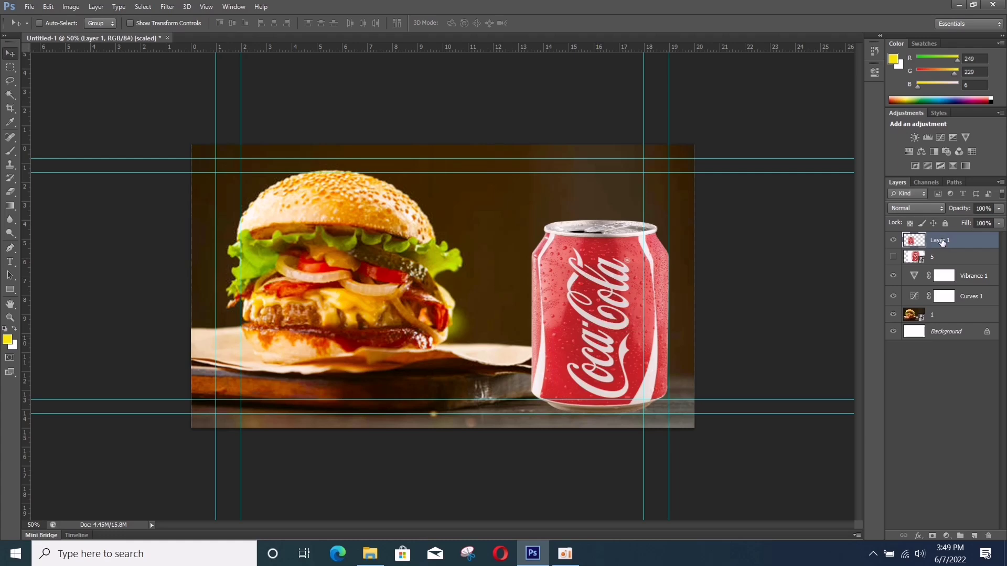
- Move the can layer below the Curves 1 and Vibrance 1 adjustments, and toggle its visibility to compare the image
{"action": "left_click_drag", "start_coordinate": [936, 272], "coordinate": [936, 308]}
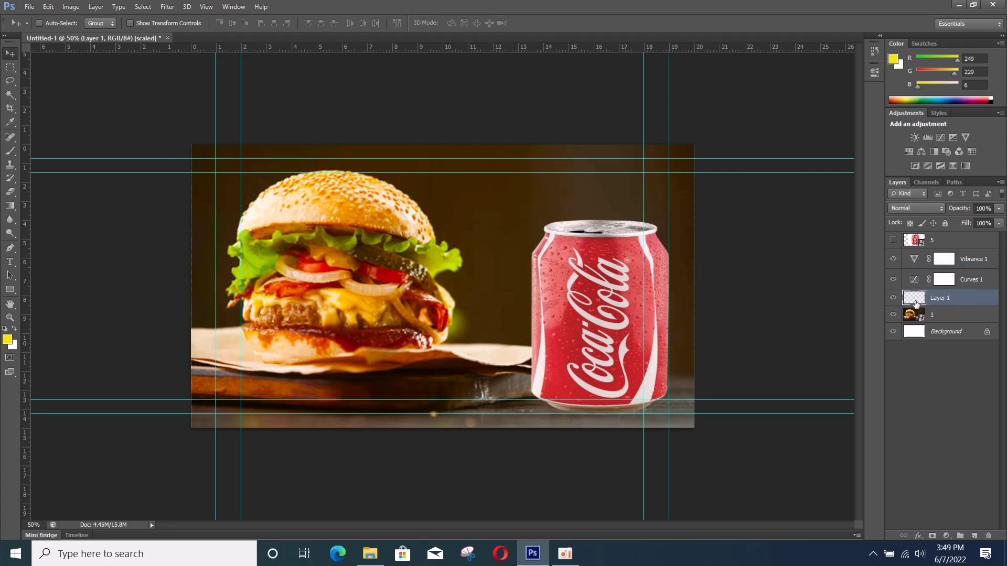
{"action": "left_click", "coordinate": [894, 298]}
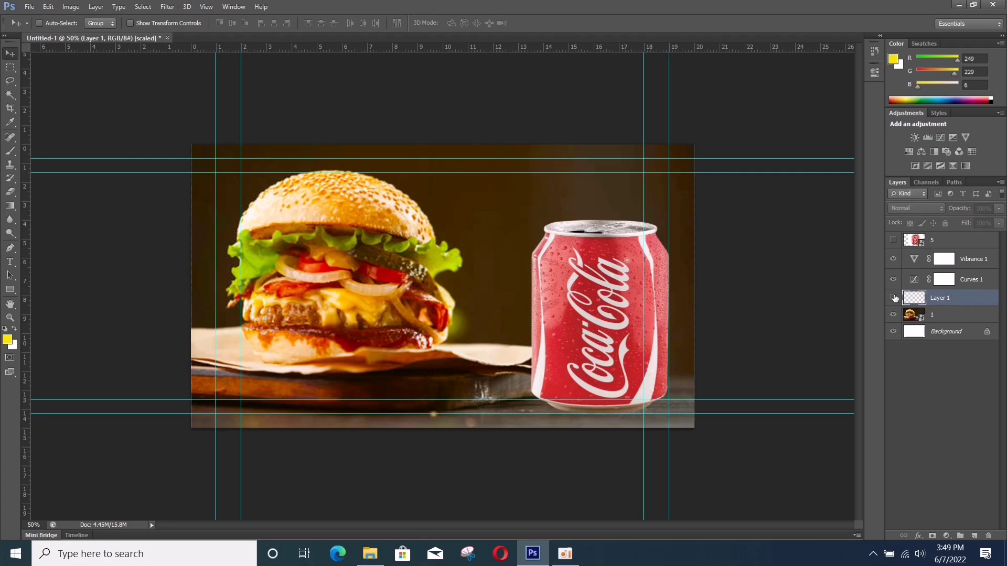
{"action": "left_click", "coordinate": [894, 298]}
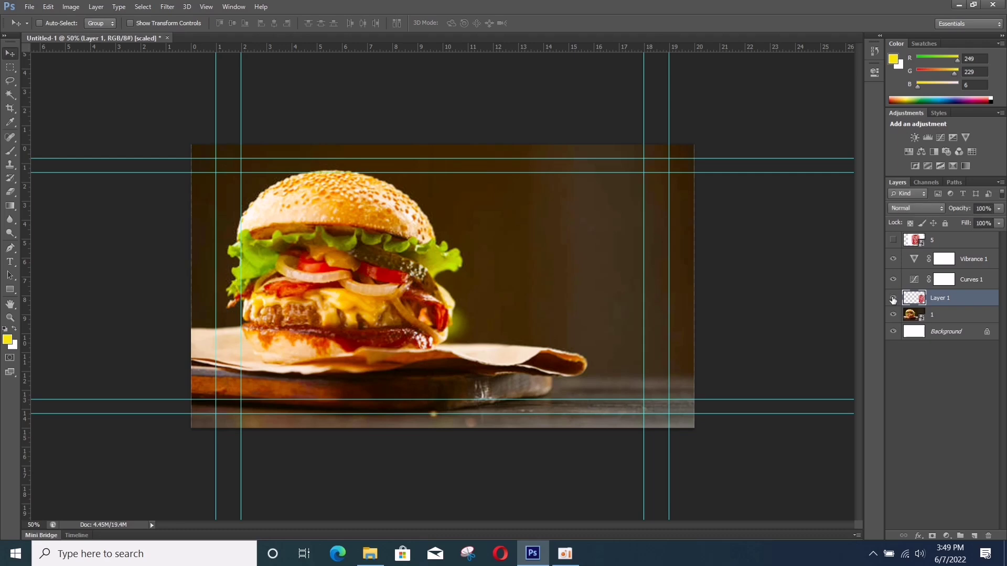
{"action": "left_click", "coordinate": [894, 298]}
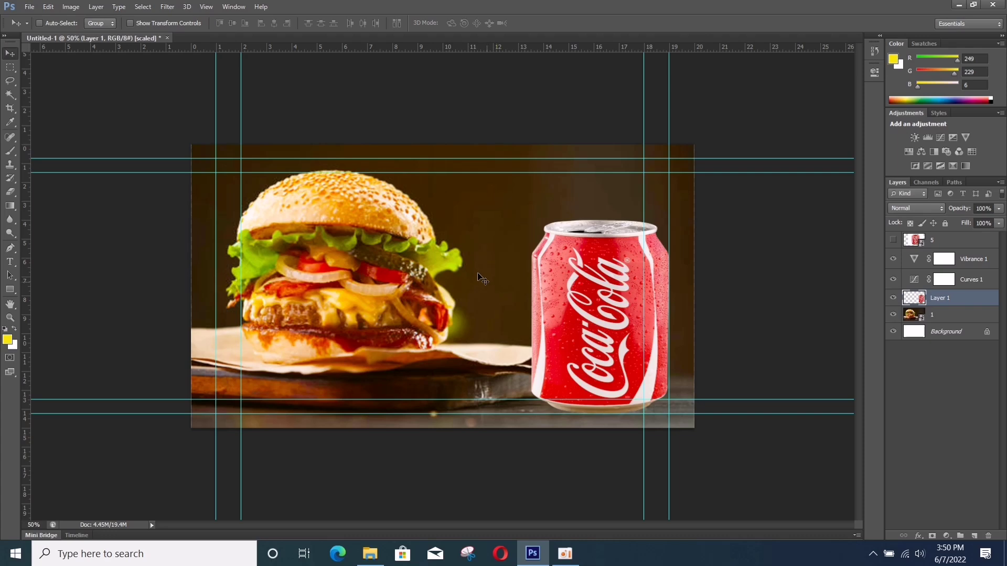
- Activate the Type tool for adding text to the banner
{"action": "left_click", "coordinate": [10, 262]}
{"action": "left_click", "coordinate": [566, 555]}
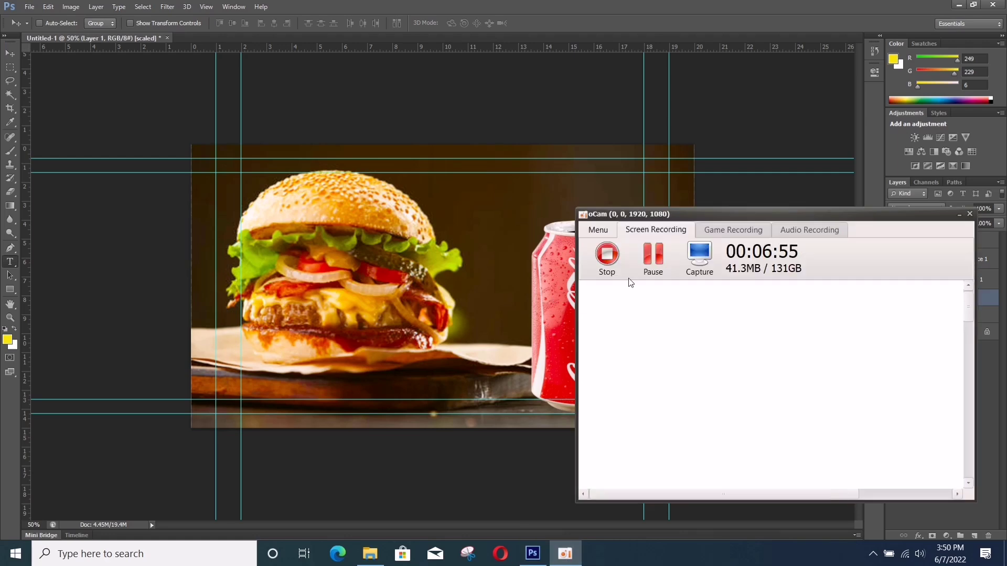
{"action": "left_click", "coordinate": [653, 256]}
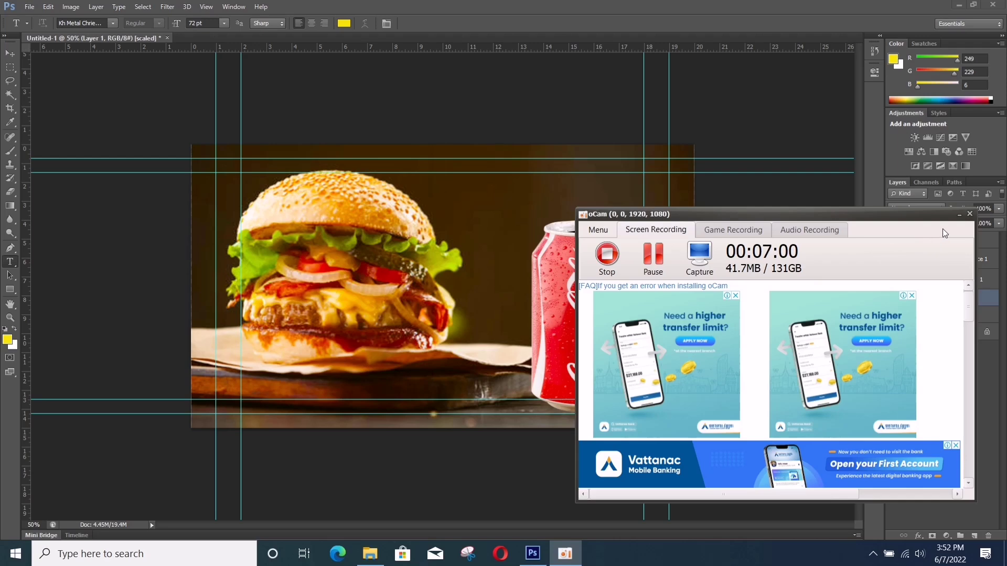
- Start a "+" text between the burger and the can, and colour it red (#f90617)
{"action": "left_click", "coordinate": [959, 215]}
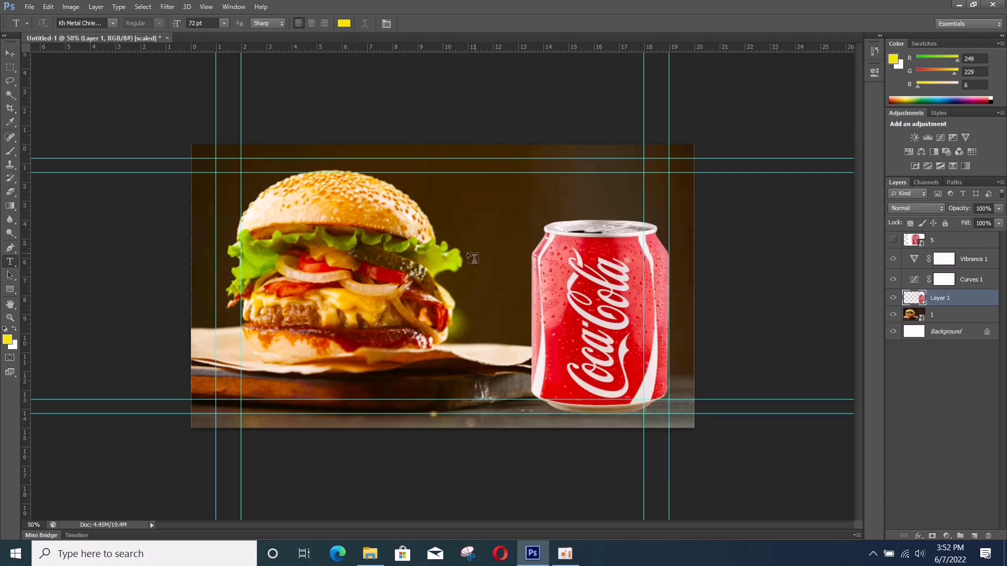
{"action": "left_click", "coordinate": [486, 225]}
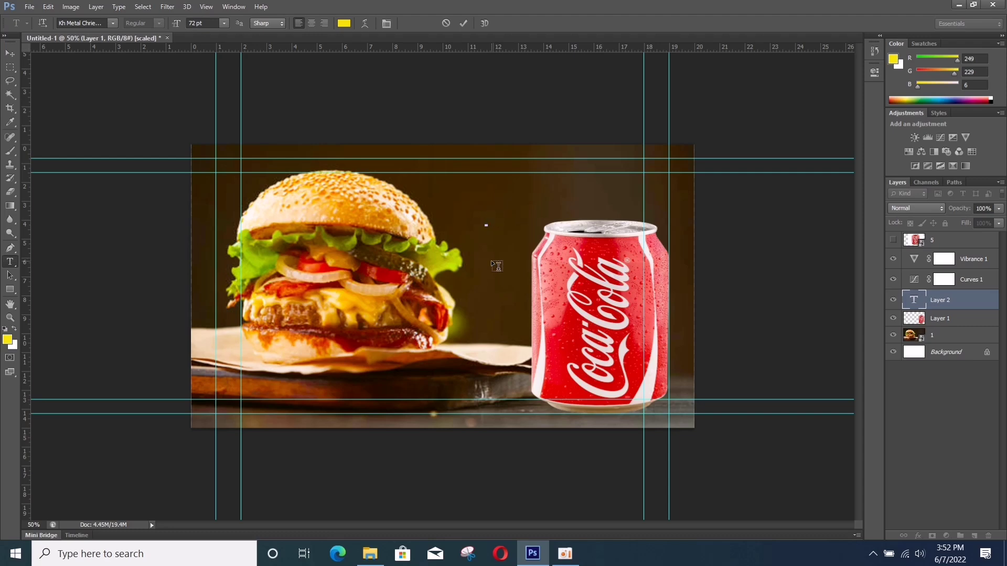
{"action": "key", "text": "ctrl"}
{"action": "key", "text": "ctrl+a"}
{"action": "left_click", "coordinate": [342, 24]}
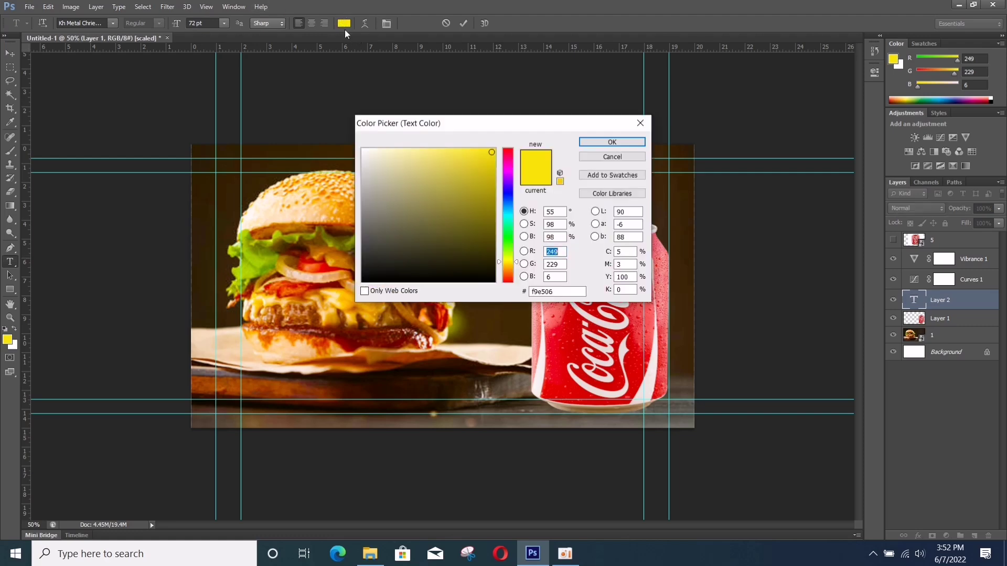
{"action": "left_click", "coordinate": [508, 156]}
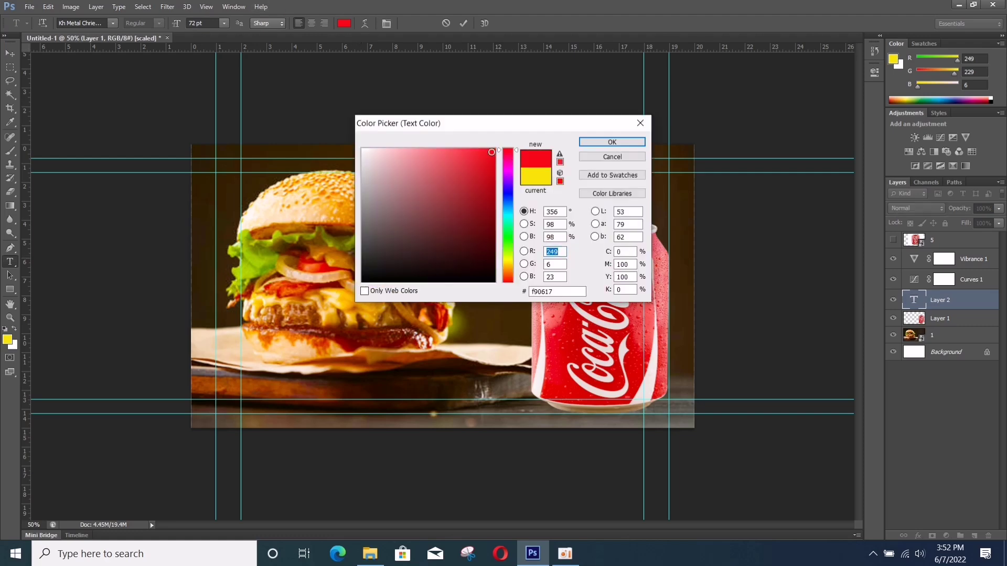
{"action": "left_click", "coordinate": [612, 142]}
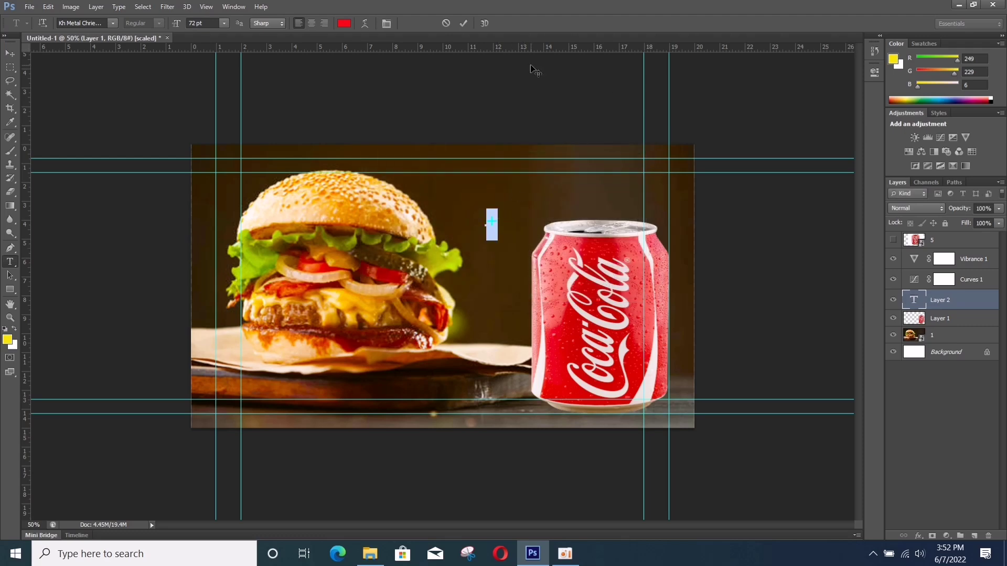
- Set the plus sign's font size to 150 pt and move it down into the gap between the burger and the can
{"action": "left_click", "coordinate": [224, 23]}
{"action": "left_click", "coordinate": [219, 26]}
{"action": "left_click", "coordinate": [190, 24]}
{"action": "type", "text": "1"}
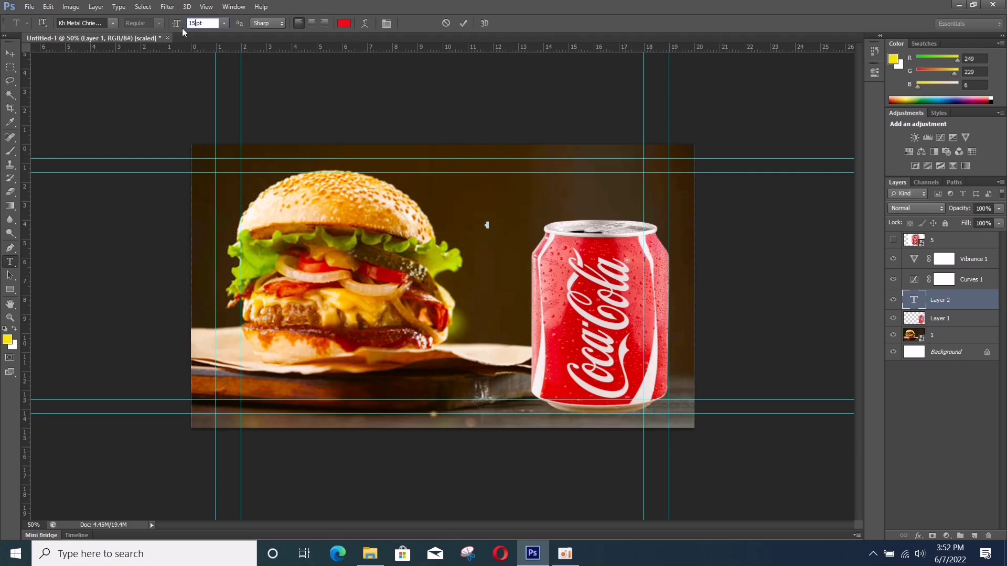
{"action": "type", "text": "50"}
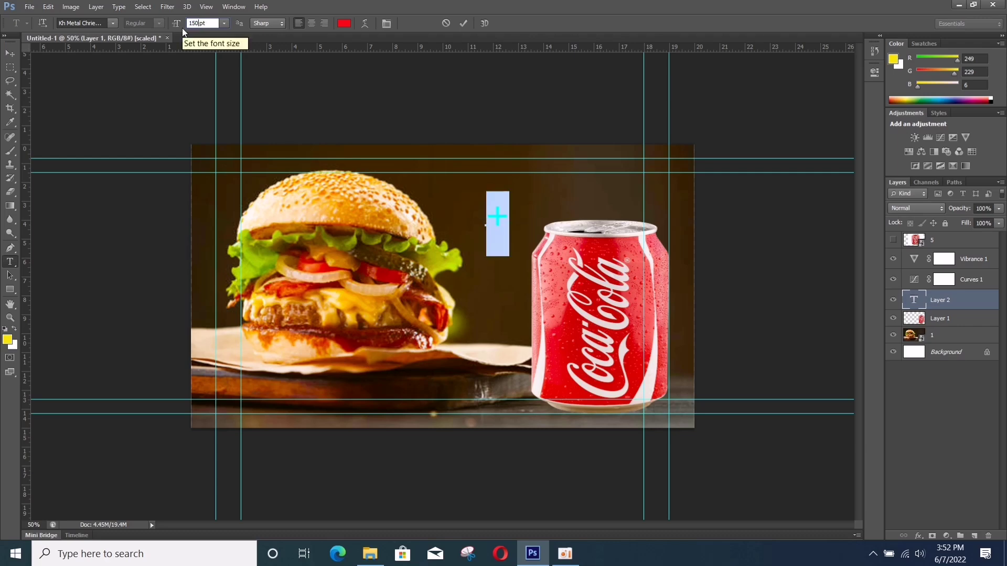
{"action": "left_click", "coordinate": [464, 23]}
{"action": "key", "text": "v"}
{"action": "left_click_drag", "start_coordinate": [498, 217], "coordinate": [495, 269]}
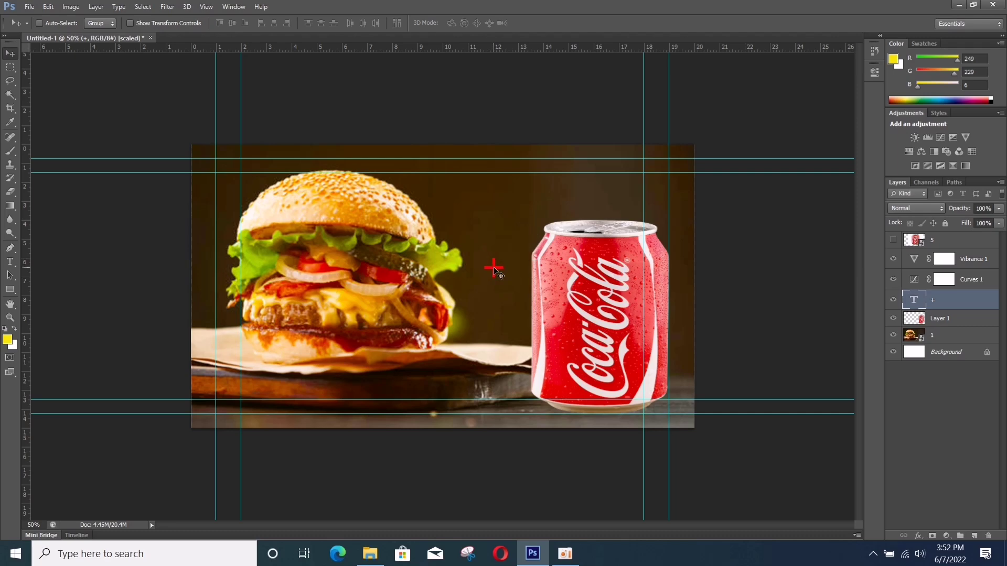
- Scale the plus sign to about 213% and centre it in the gap between the burger and the can
{"action": "key", "text": "ctrl+t"}
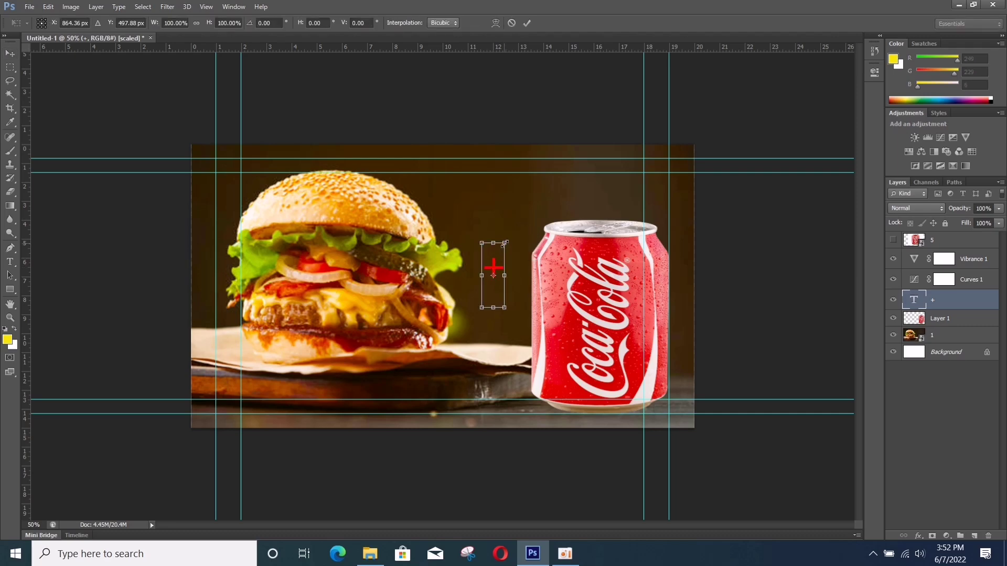
{"action": "left_click_drag", "start_coordinate": [505, 243], "coordinate": [543, 212]}
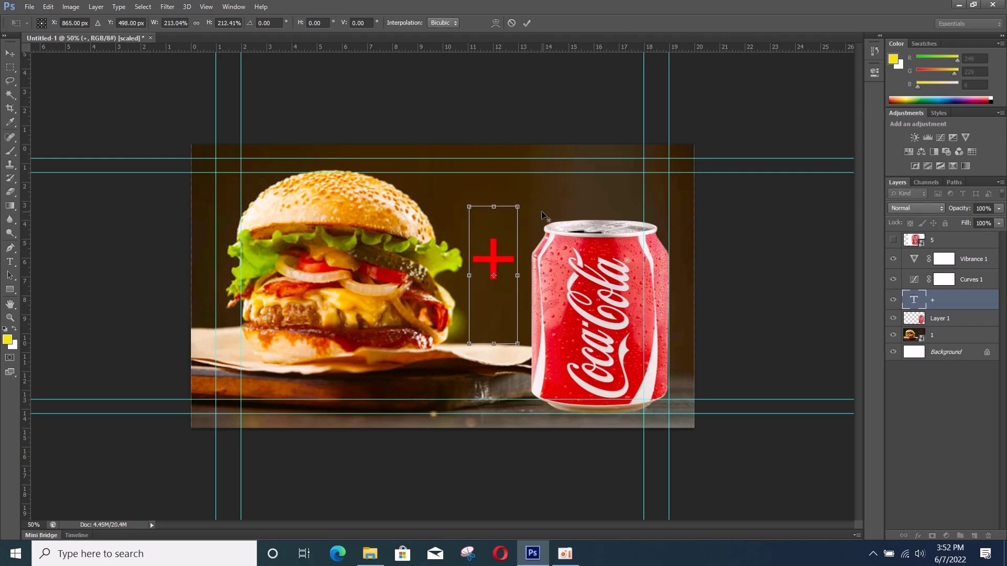
{"action": "left_click", "coordinate": [529, 23]}
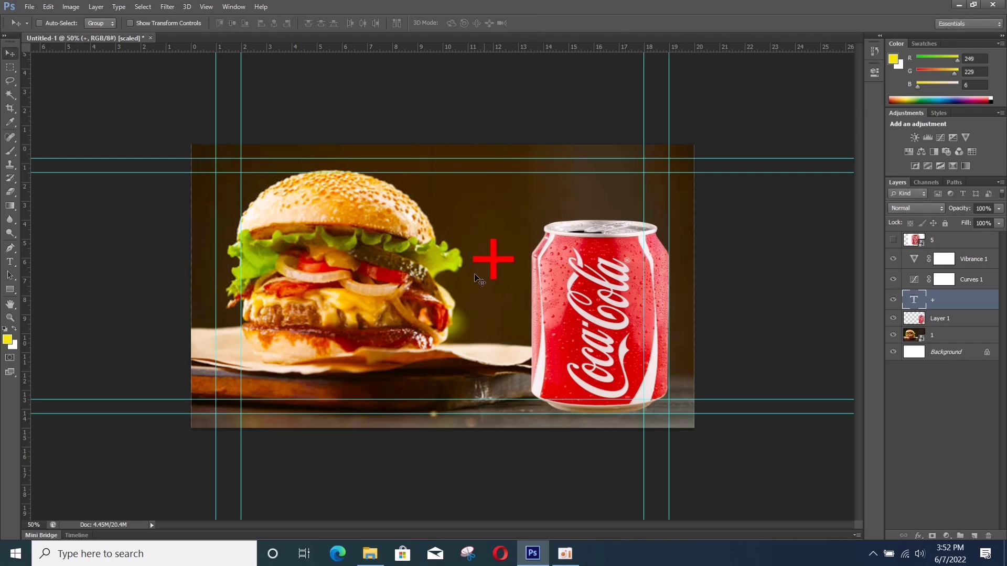
{"action": "left_click_drag", "start_coordinate": [493, 263], "coordinate": [496, 272]}
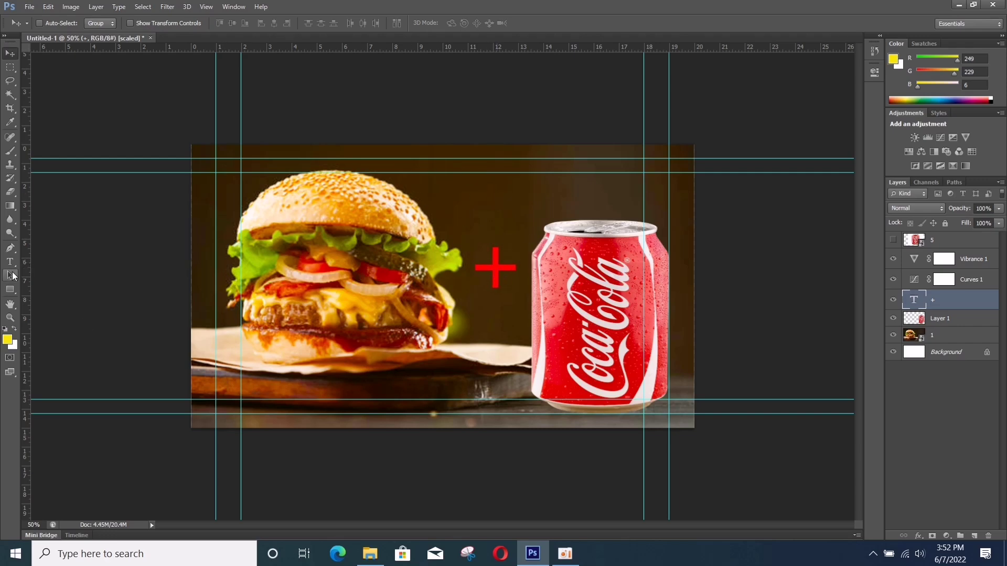
- Draw an ellipse shape about 166 px wide and 166 px high above the plus sign
{"action": "left_click", "coordinate": [10, 290]}
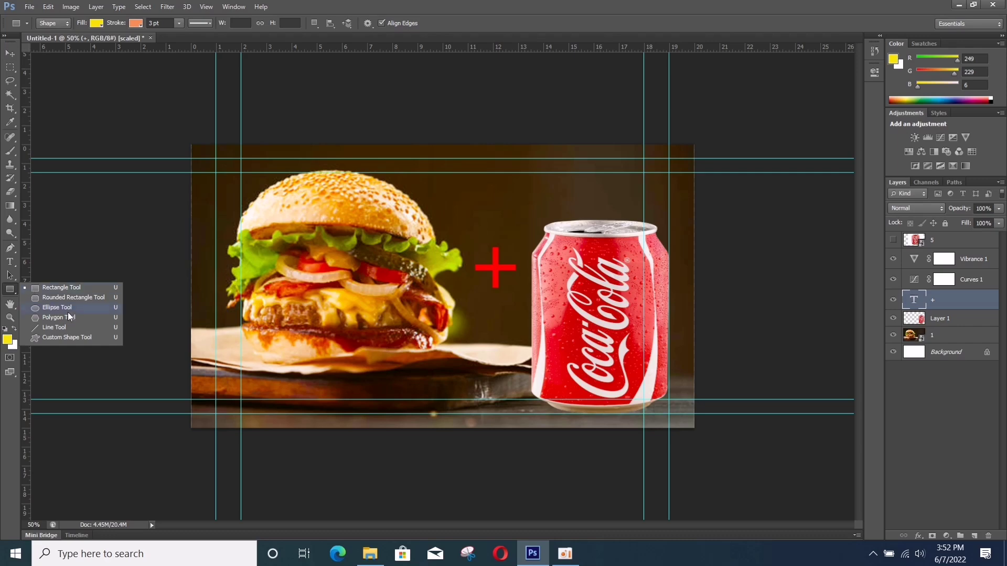
{"action": "left_click", "coordinate": [57, 307]}
{"action": "left_click_drag", "start_coordinate": [444, 183], "coordinate": [502, 275]}
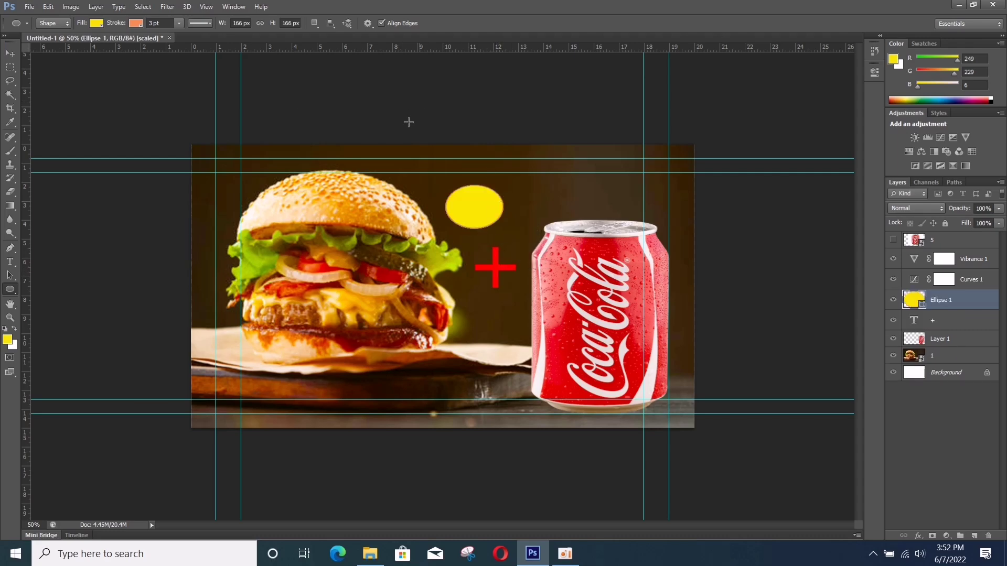
- Fill the ellipse with red and give it a slightly thicker white outline
{"action": "left_click", "coordinate": [97, 23]}
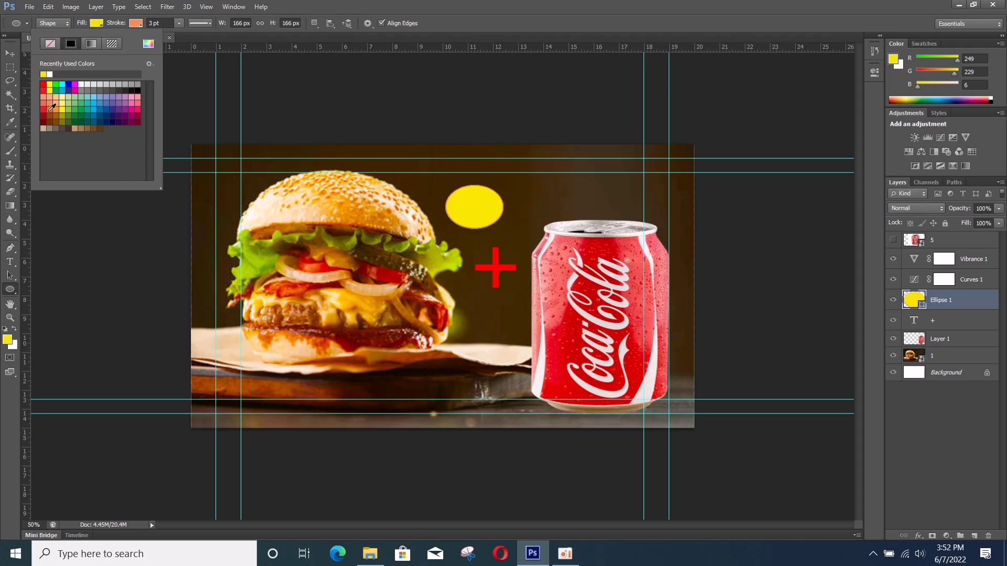
{"action": "left_click", "coordinate": [43, 107]}
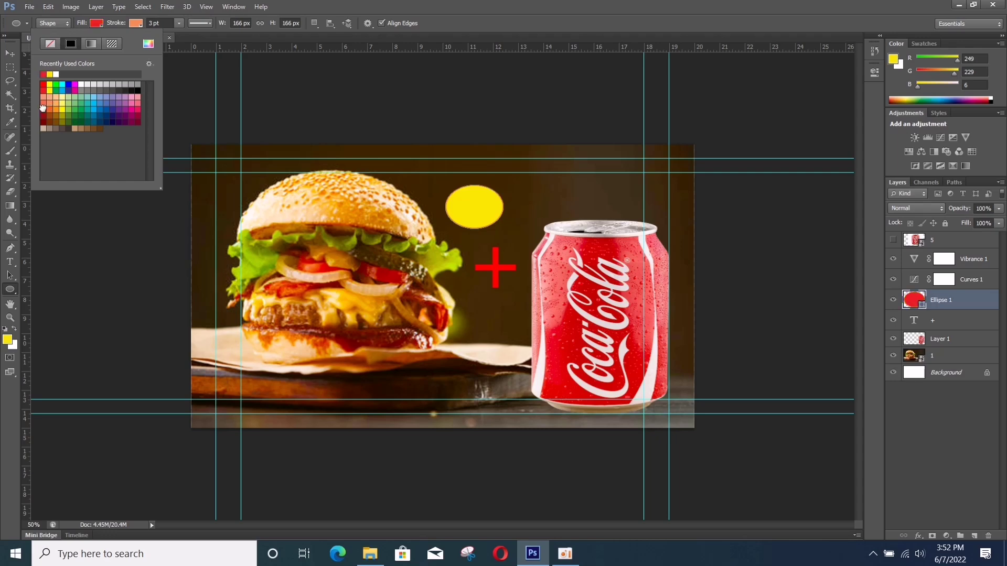
{"action": "left_click", "coordinate": [137, 23]}
{"action": "left_click", "coordinate": [95, 74]}
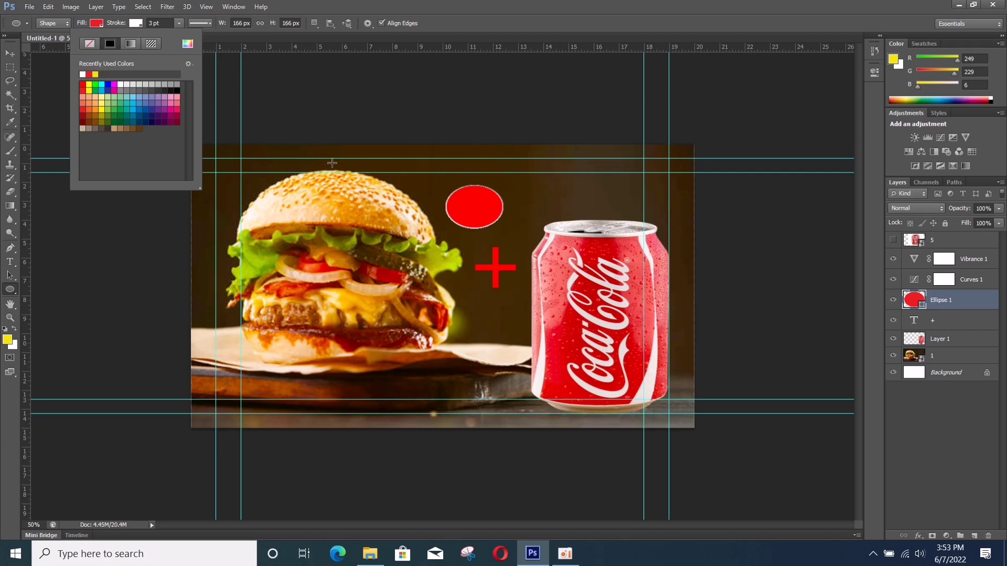
{"action": "left_click", "coordinate": [180, 23]}
{"action": "left_click", "coordinate": [181, 23]}
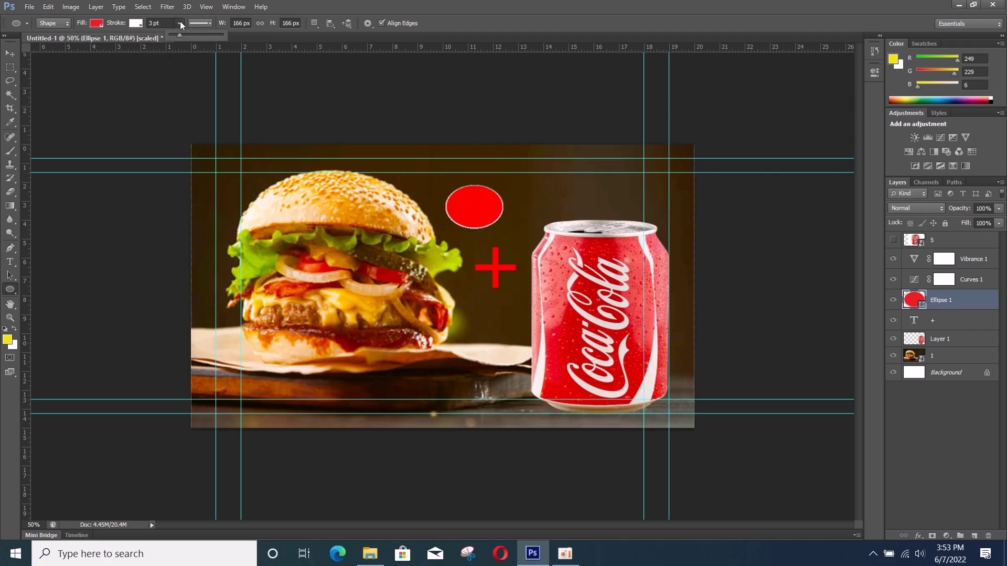
{"action": "left_click_drag", "start_coordinate": [182, 35], "coordinate": [183, 35]}
- Duplicate the plus sign next to the red ellipse and place the copy's layer above Ellipse 1
{"action": "left_click", "coordinate": [9, 54]}
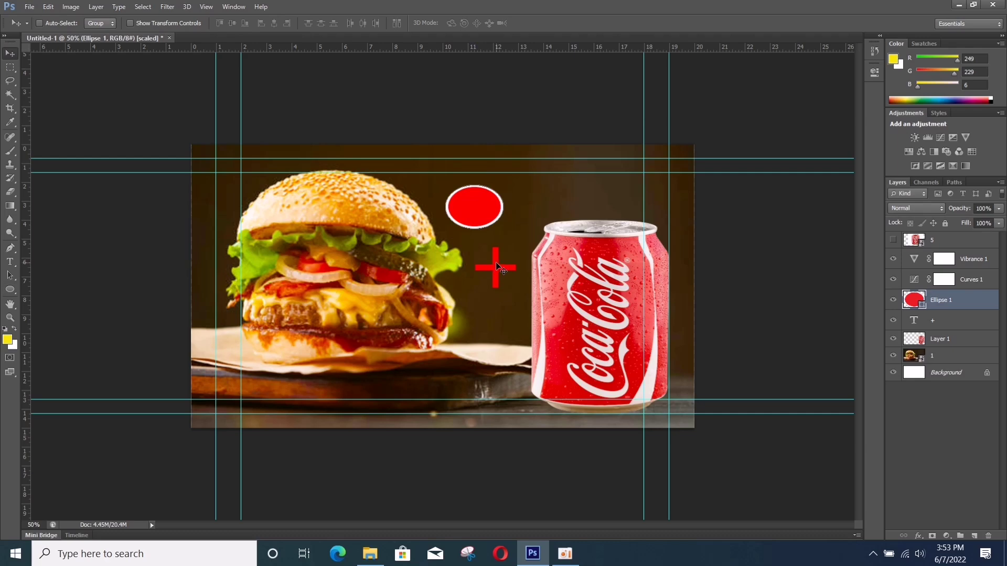
{"action": "left_click_drag", "start_coordinate": [497, 266], "coordinate": [493, 224]}
{"action": "key", "text": "ctrl+z"}
{"action": "left_click", "coordinate": [945, 319]}
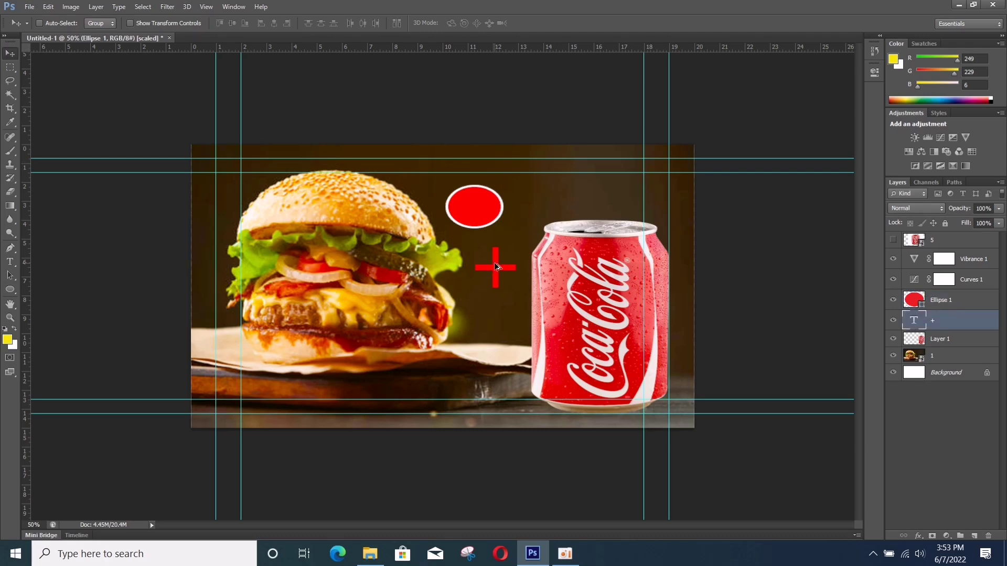
{"action": "left_click_drag", "start_coordinate": [495, 264], "coordinate": [510, 208]}
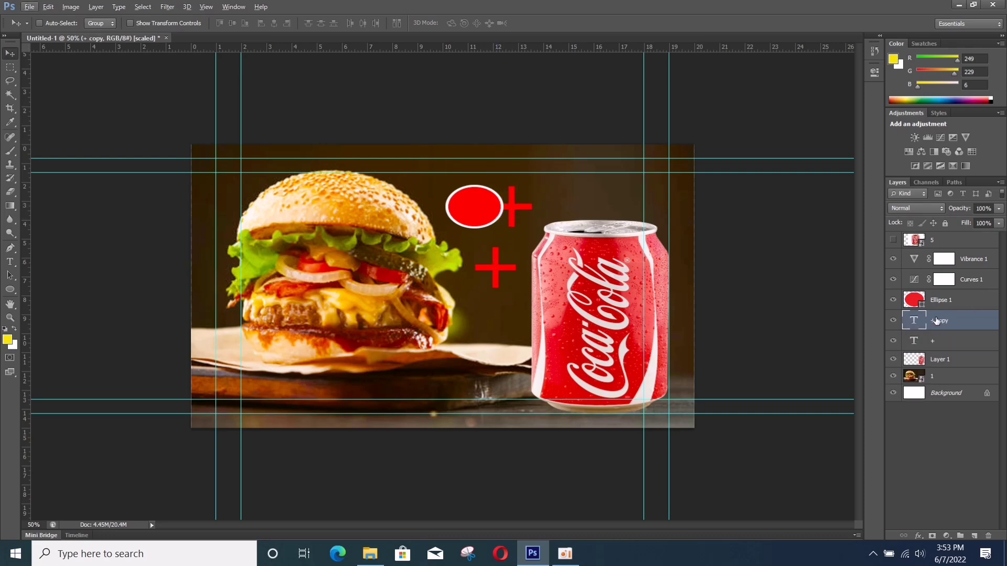
{"action": "left_click_drag", "start_coordinate": [936, 320], "coordinate": [937, 294]}
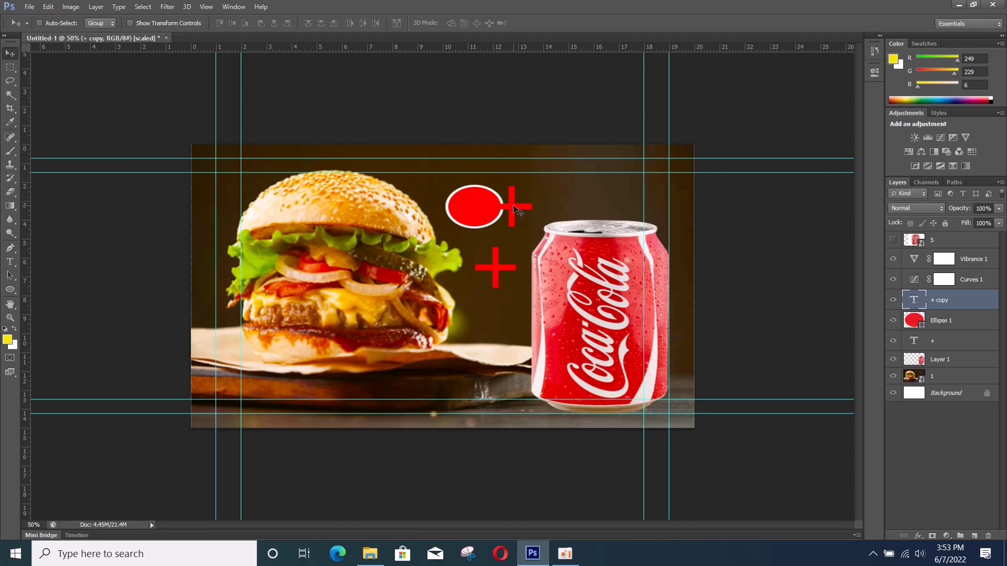
- Try to edit the text of the duplicated plus sign beside the ellipse
{"action": "key", "text": "t"}
{"action": "left_click", "coordinate": [512, 209]}
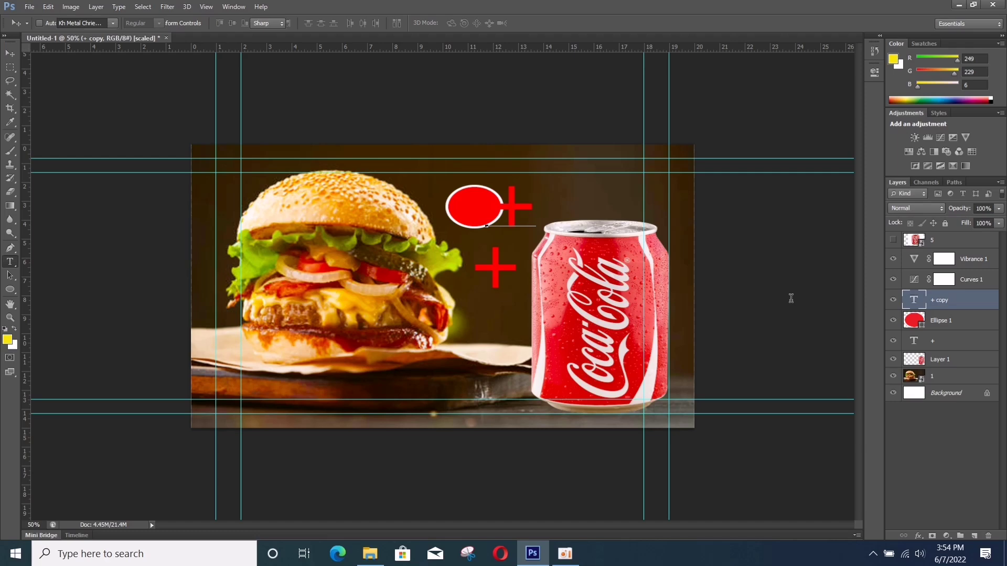
{"action": "left_click", "coordinate": [525, 211]}
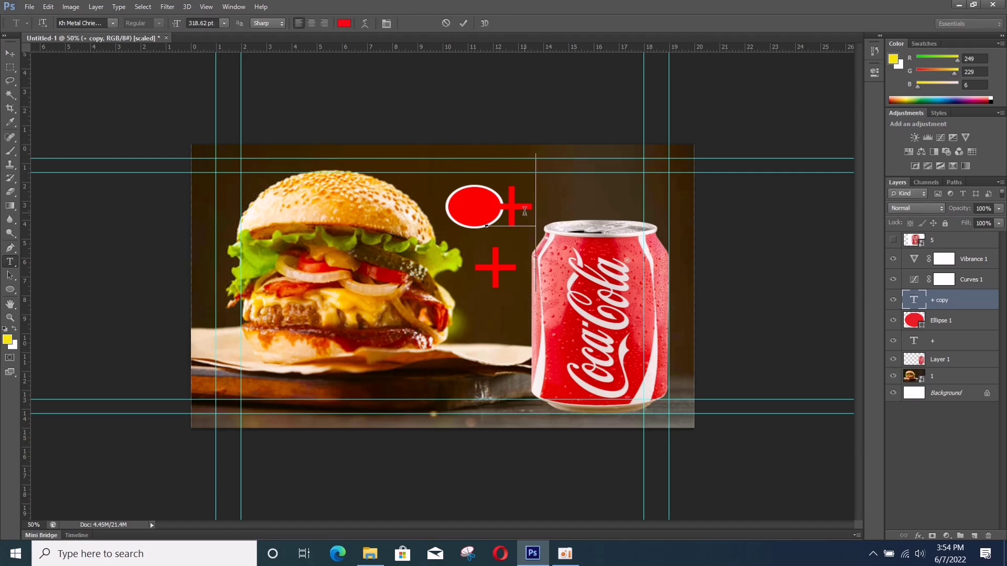
{"action": "key", "text": "ctrl+a"}
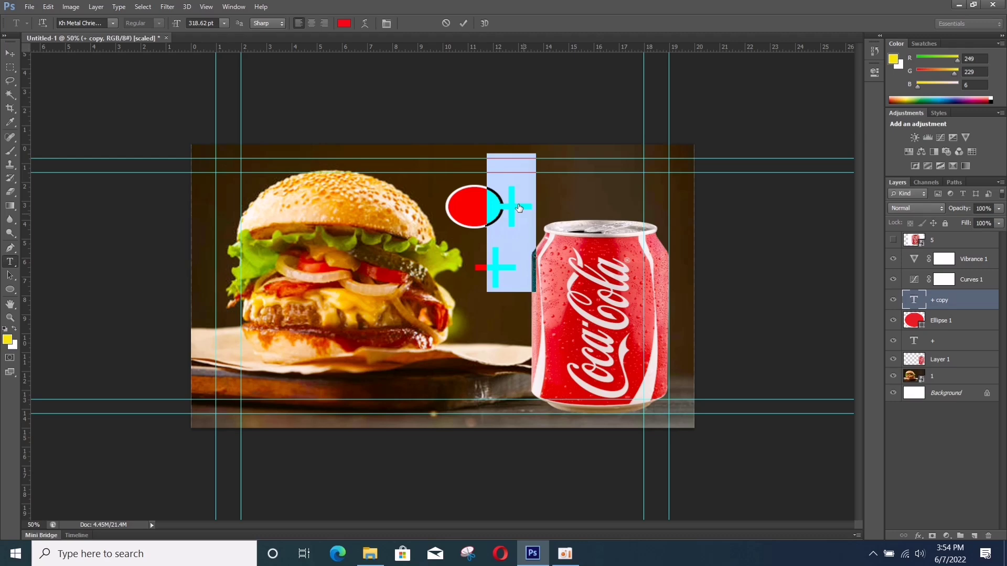
{"action": "key", "text": "ctrl+h"}
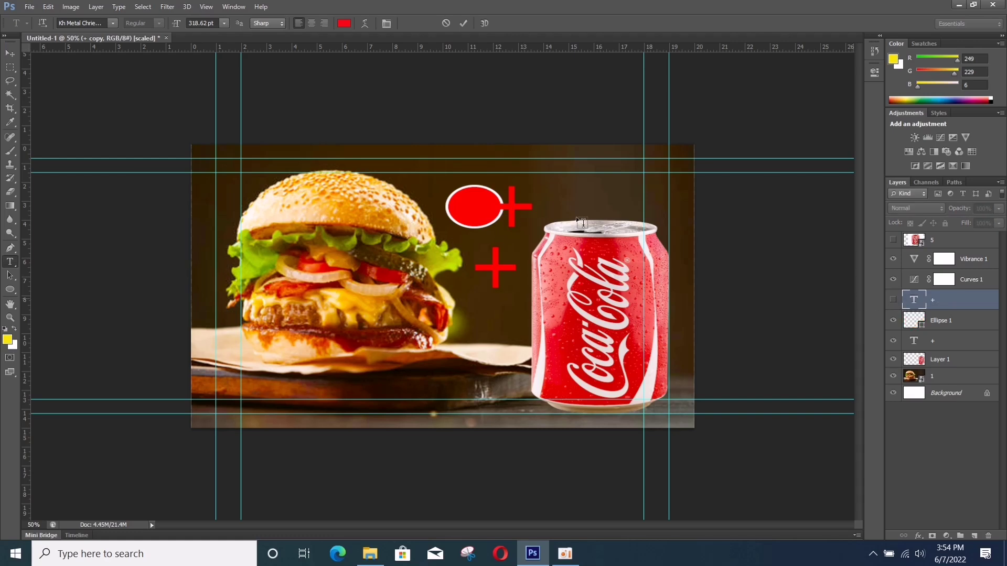
{"action": "left_click", "coordinate": [502, 215]}
- Add the text "15%" above the can and colour it near-white (#fcfafa)
{"action": "left_click", "coordinate": [512, 181]}
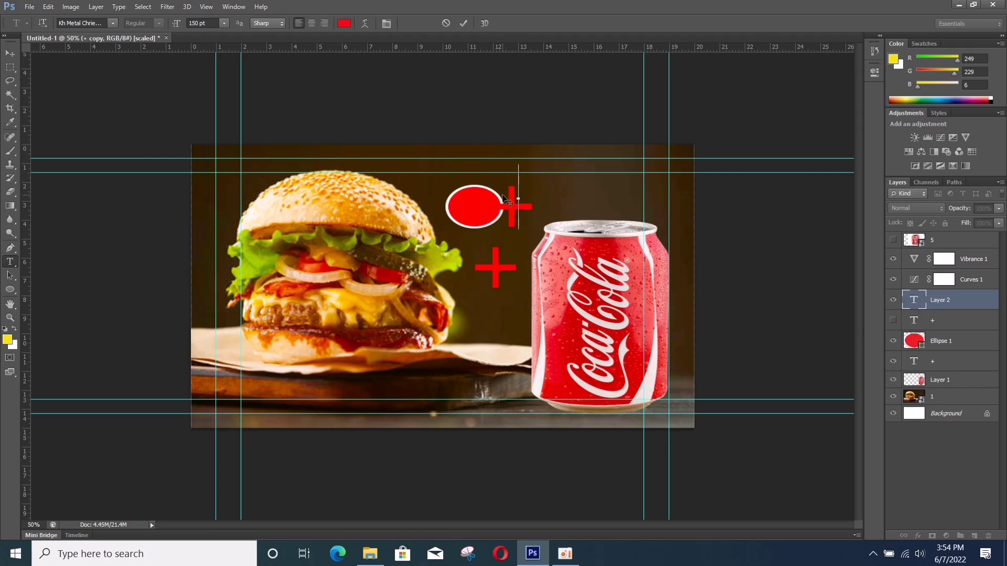
{"action": "key", "text": "BackSpace"}
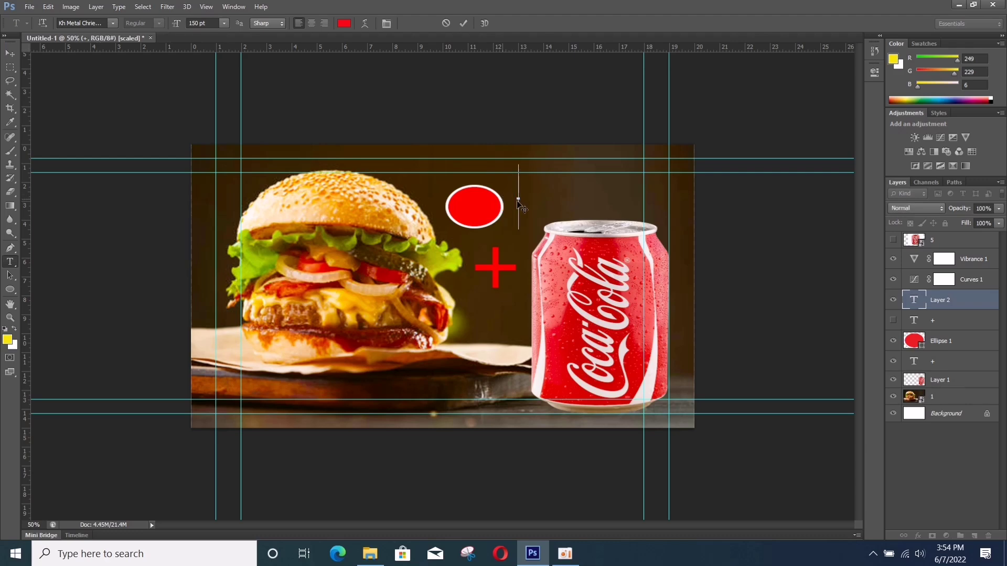
{"action": "type", "text": "15"}
{"action": "key", "text": "ctrl+a"}
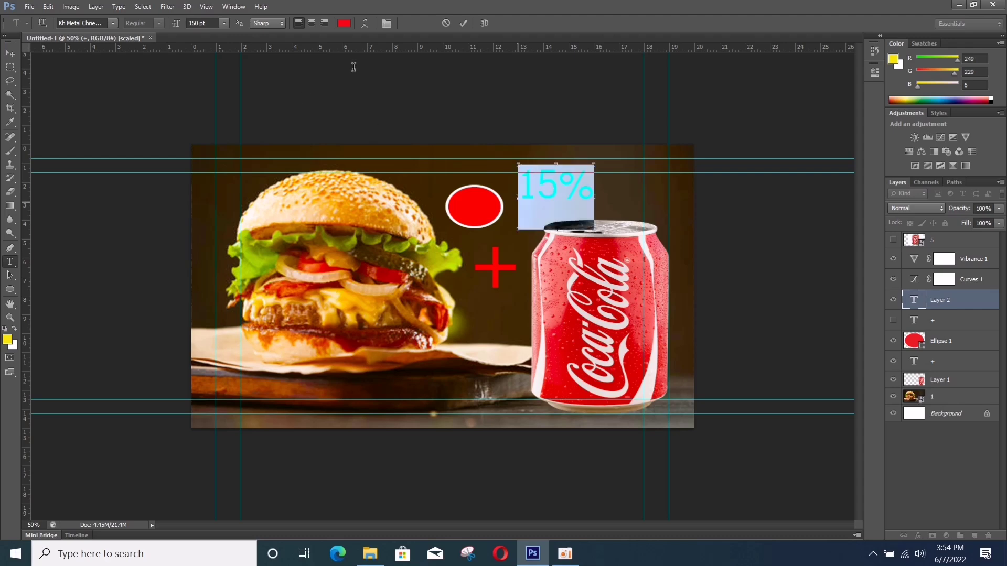
{"action": "left_click", "coordinate": [348, 23]}
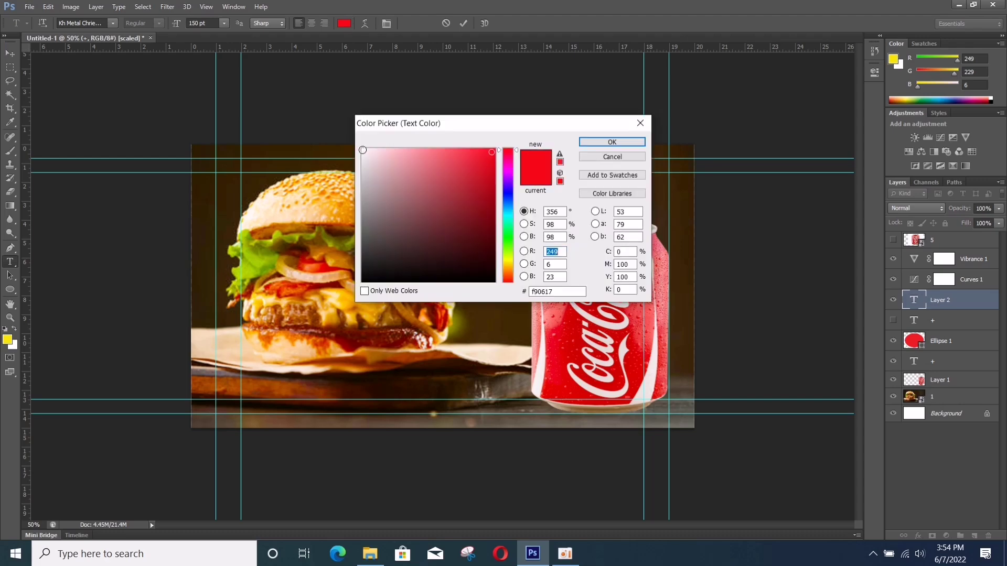
{"action": "mouse_move", "coordinate": [362, 150]}
{"action": "left_mouse_down"}
{"action": "mouse_move", "coordinate": [373, 145]}
{"action": "mouse_move", "coordinate": [362, 152]}
{"action": "left_mouse_up"}
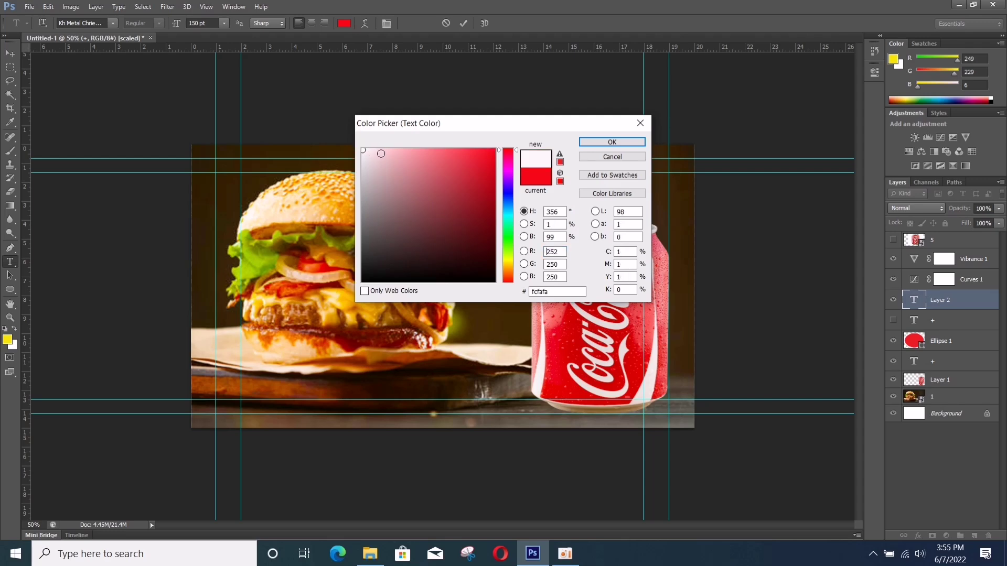
{"action": "left_click", "coordinate": [613, 142]}
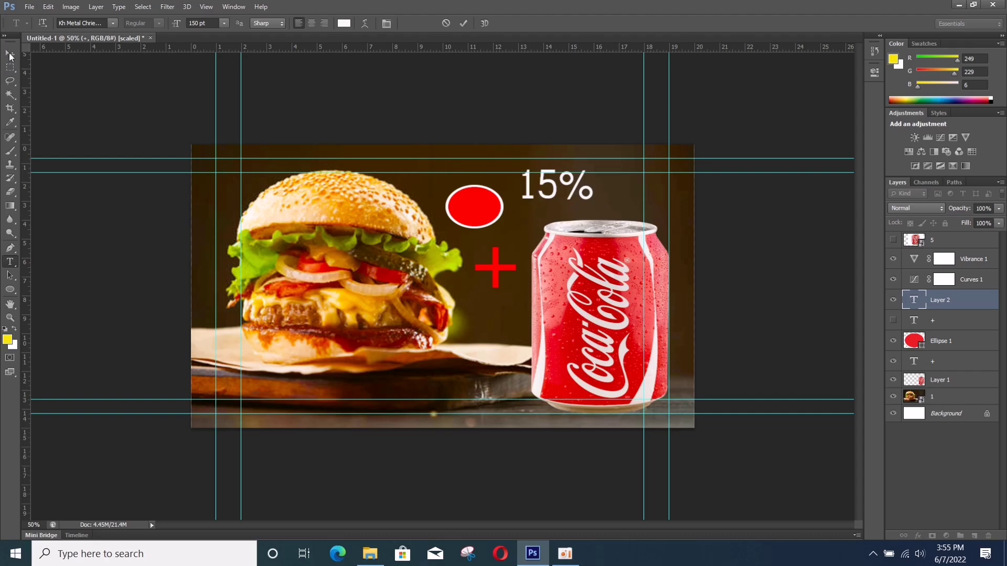
- Finish editing the "15%" text and move it slightly down, level with the red ellipse
{"action": "key", "text": "ctrl+a"}
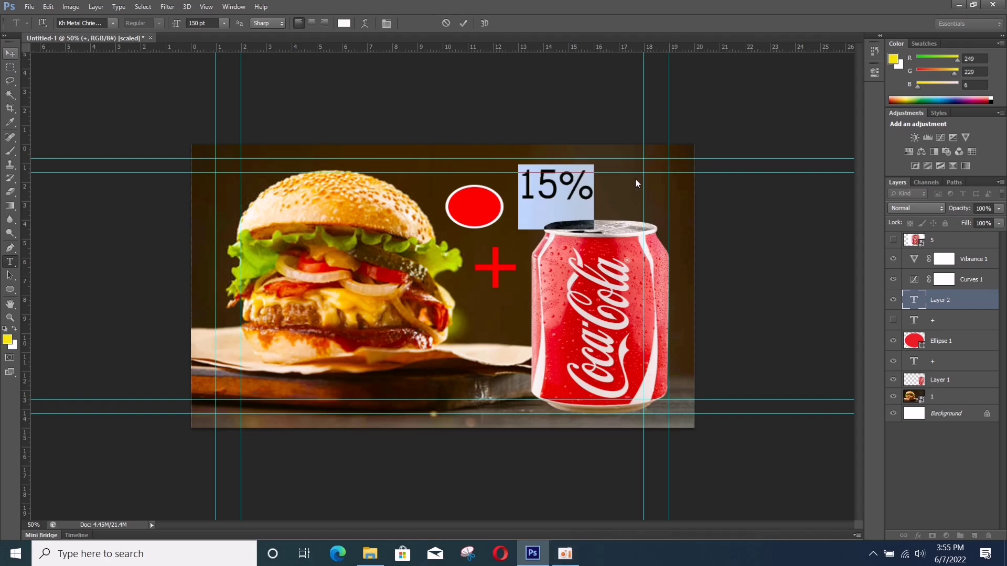
{"action": "left_click", "coordinate": [635, 178]}
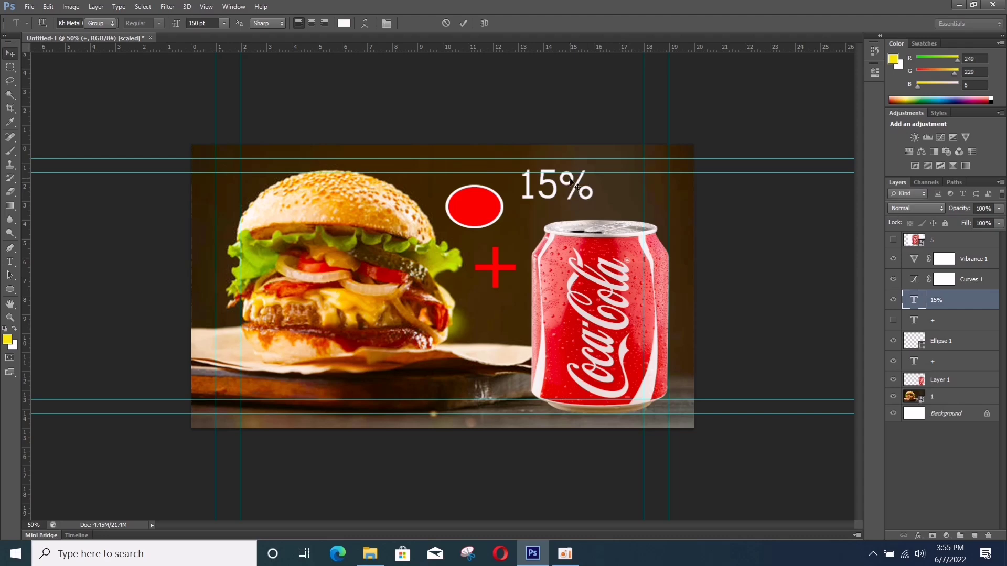
{"action": "mouse_move", "coordinate": [563, 184]}
{"action": "left_mouse_down"}
{"action": "mouse_move", "coordinate": [504, 200]}
{"action": "mouse_move", "coordinate": [565, 196]}
{"action": "left_mouse_up"}
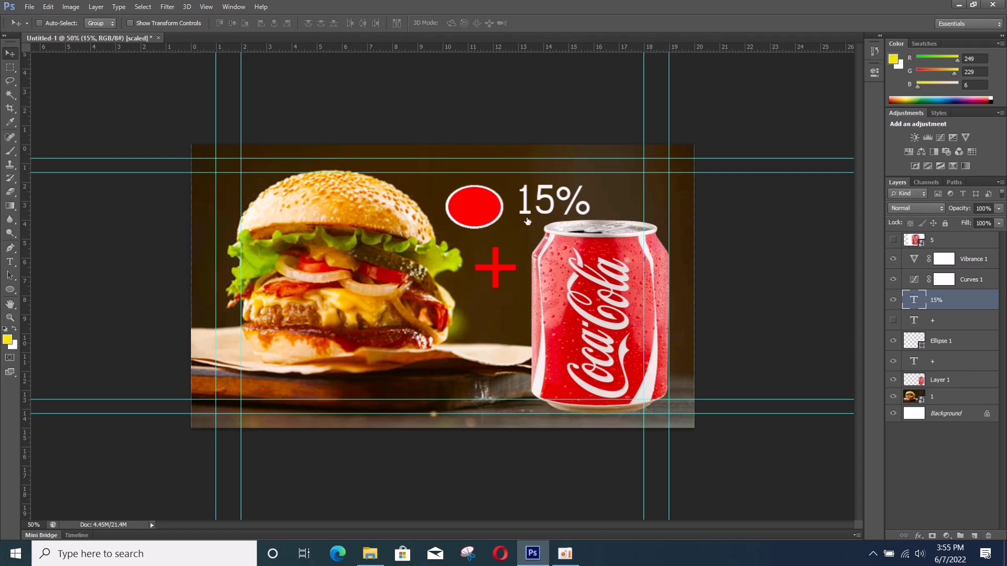
- Move the red ellipse up beside the top of the burger bun and stretch its width to about 122%
{"action": "key", "text": "alt+bracketleft"}
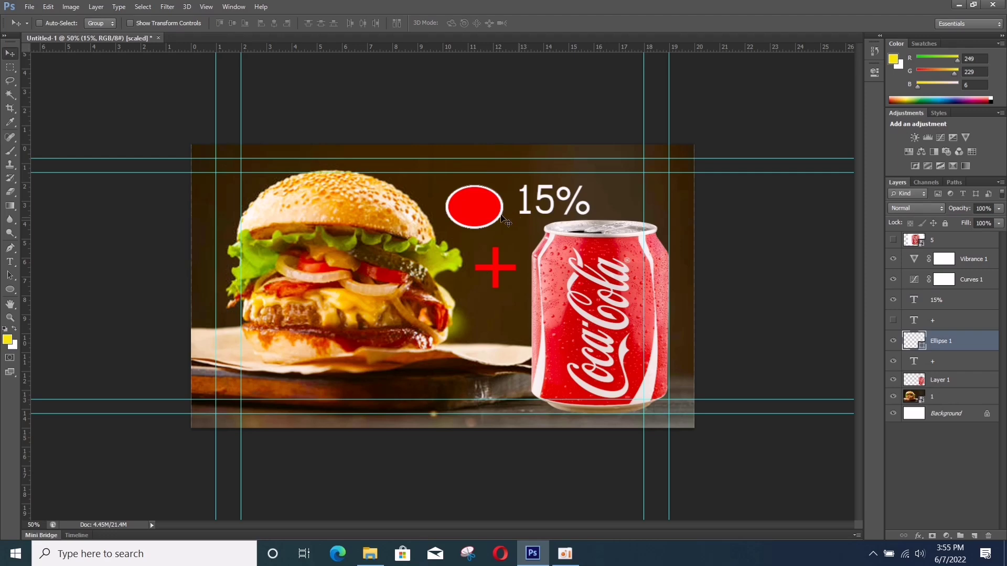
{"action": "left_click_drag", "start_coordinate": [464, 203], "coordinate": [449, 197]}
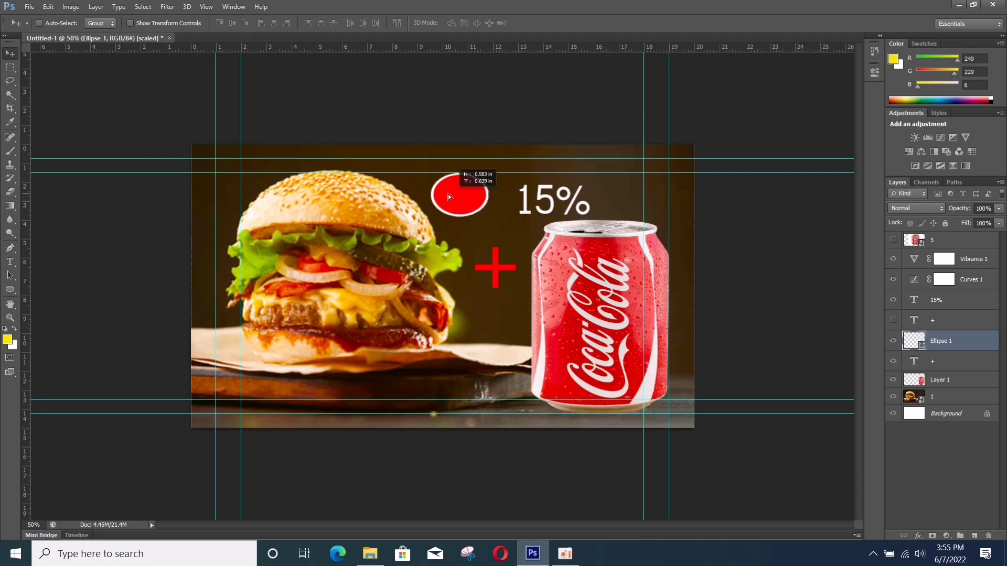
{"action": "left_click_drag", "start_coordinate": [449, 197], "coordinate": [439, 194]}
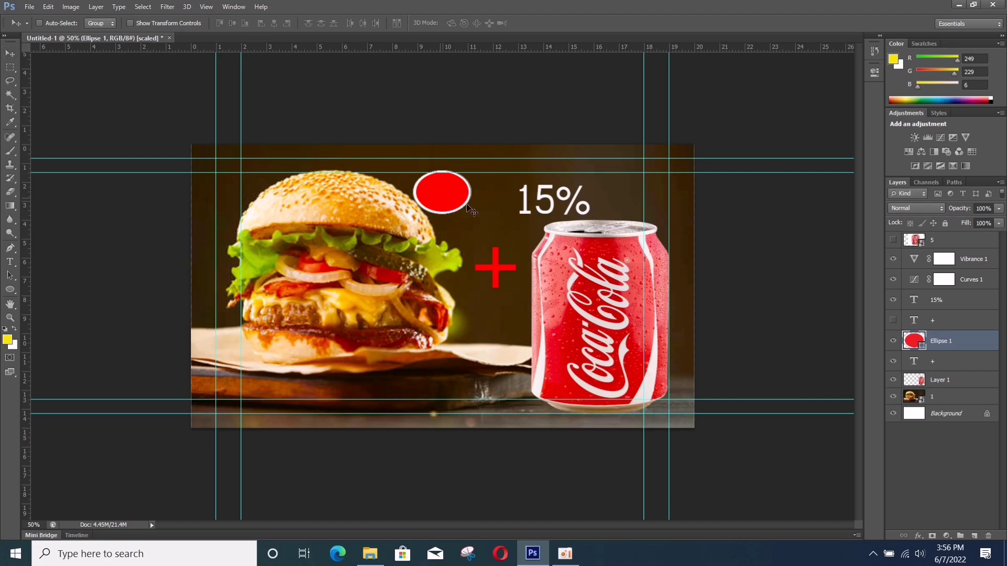
{"action": "key", "text": "ctrl+t"}
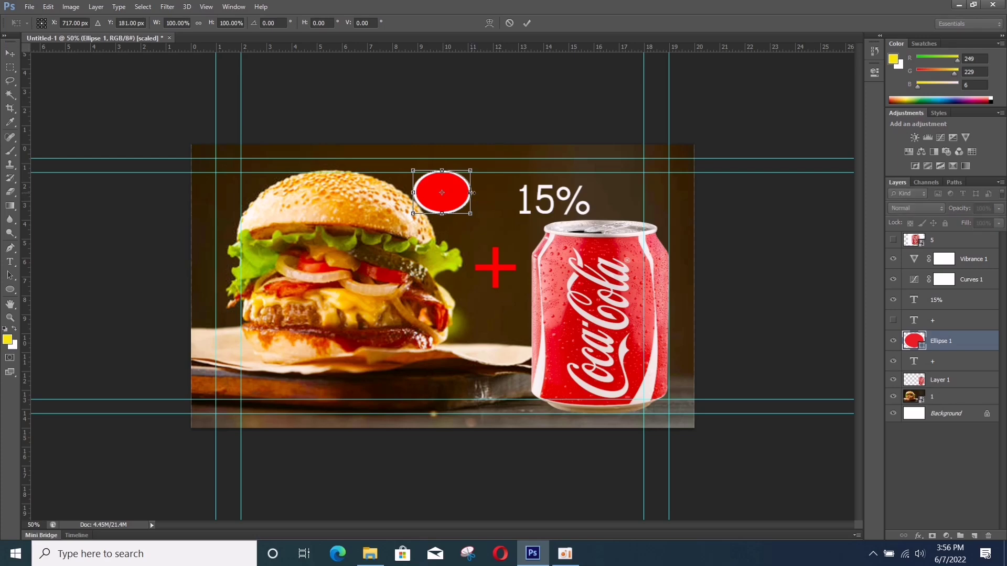
{"action": "left_click_drag", "start_coordinate": [475, 193], "coordinate": [484, 193]}
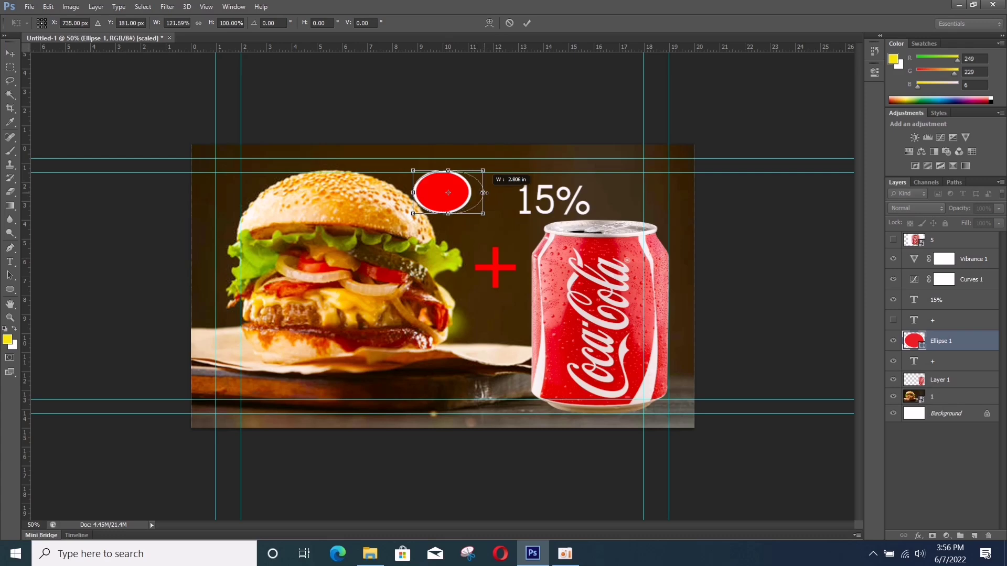
{"action": "left_click", "coordinate": [527, 23]}
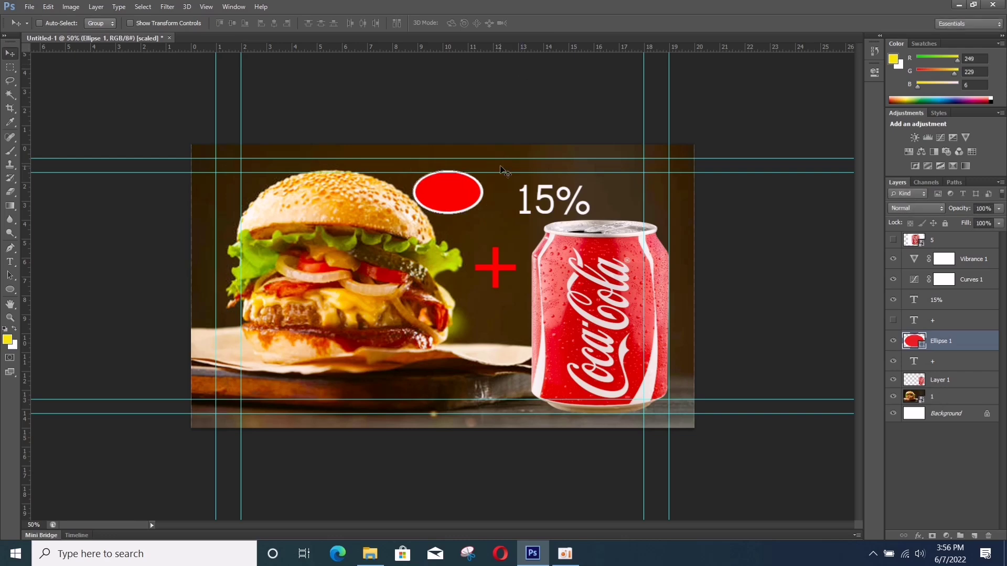
- Scale the "15%" text to about 82% width and 65% height and centre it inside the red ellipse
{"action": "left_click", "coordinate": [935, 301]}
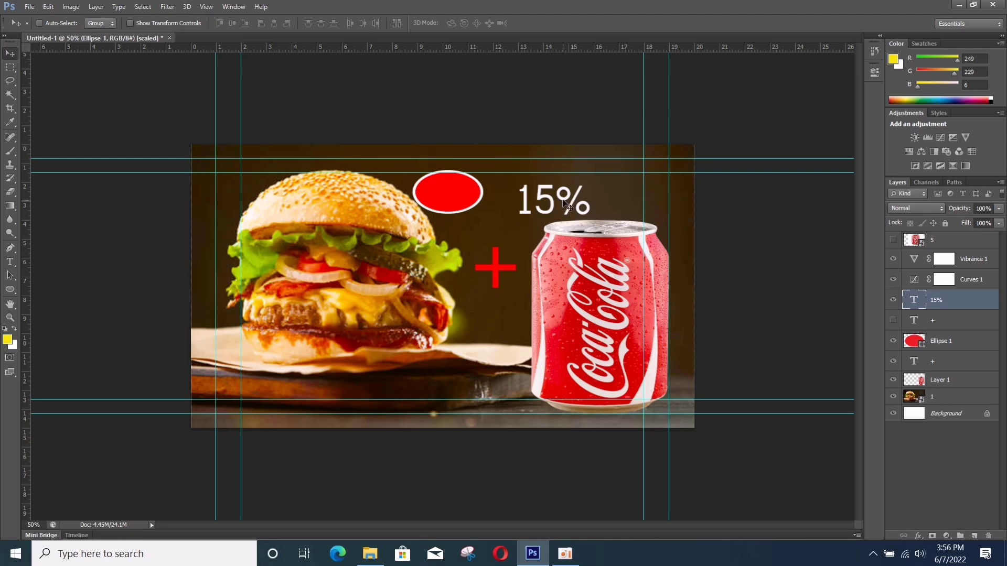
{"action": "left_click_drag", "start_coordinate": [533, 196], "coordinate": [457, 192]}
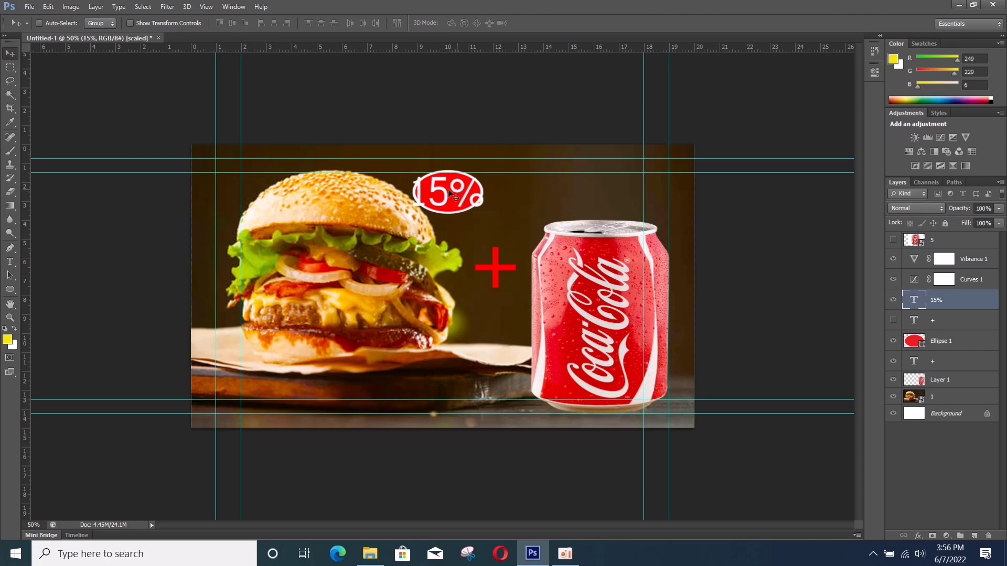
{"action": "key", "text": "ctrl+t"}
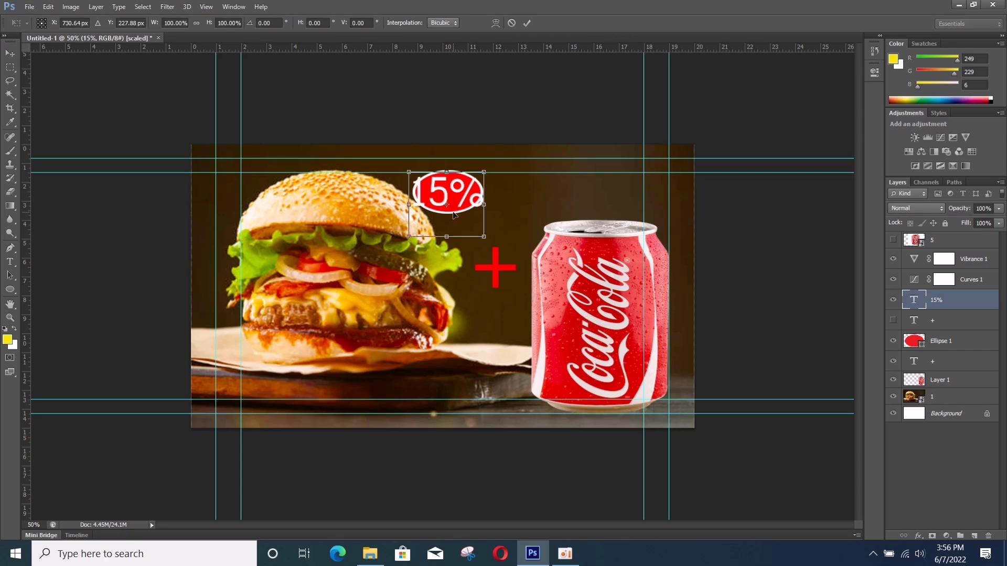
{"action": "left_click_drag", "start_coordinate": [483, 236], "coordinate": [466, 210]}
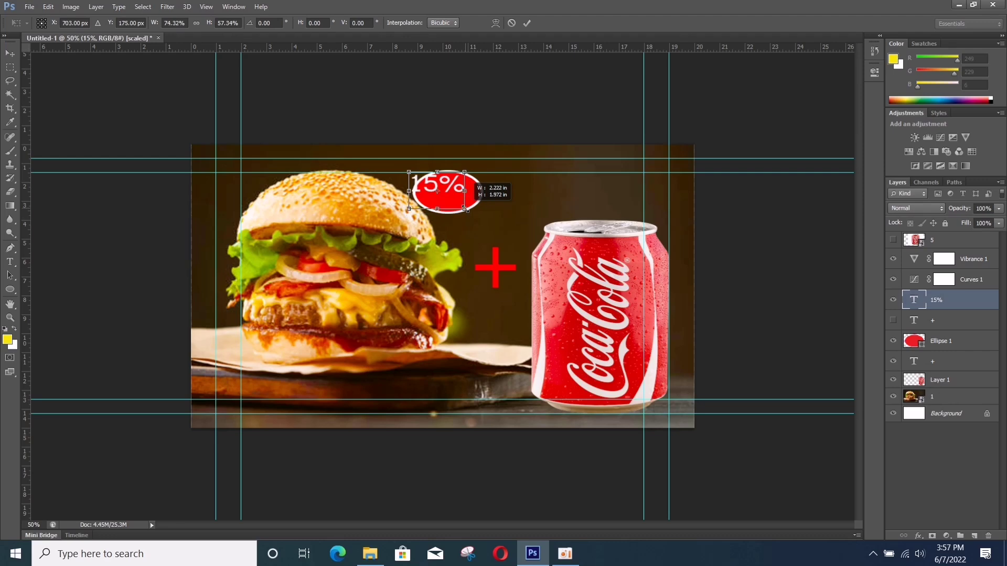
{"action": "left_click_drag", "start_coordinate": [465, 209], "coordinate": [467, 214]}
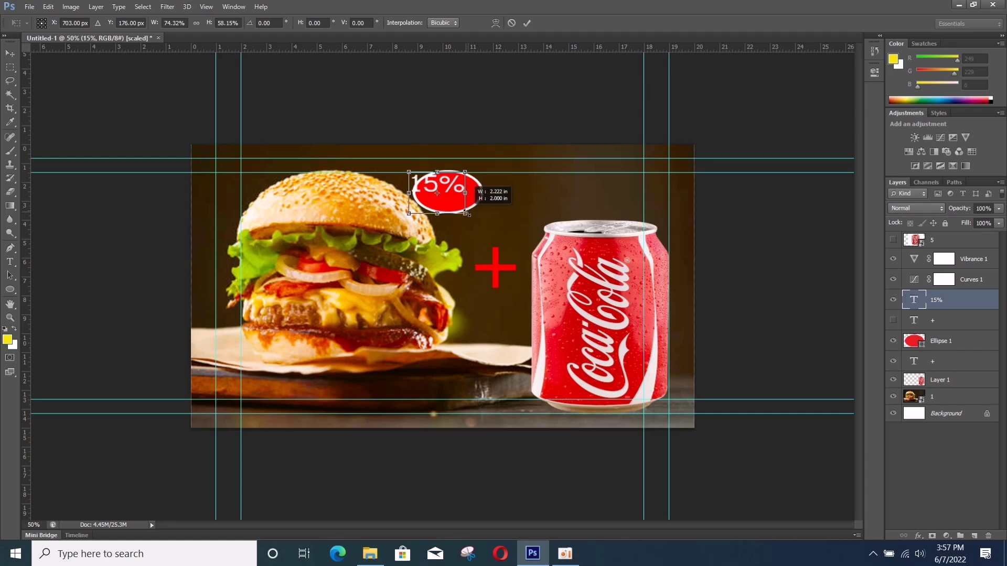
{"action": "left_click_drag", "start_coordinate": [467, 214], "coordinate": [471, 214]}
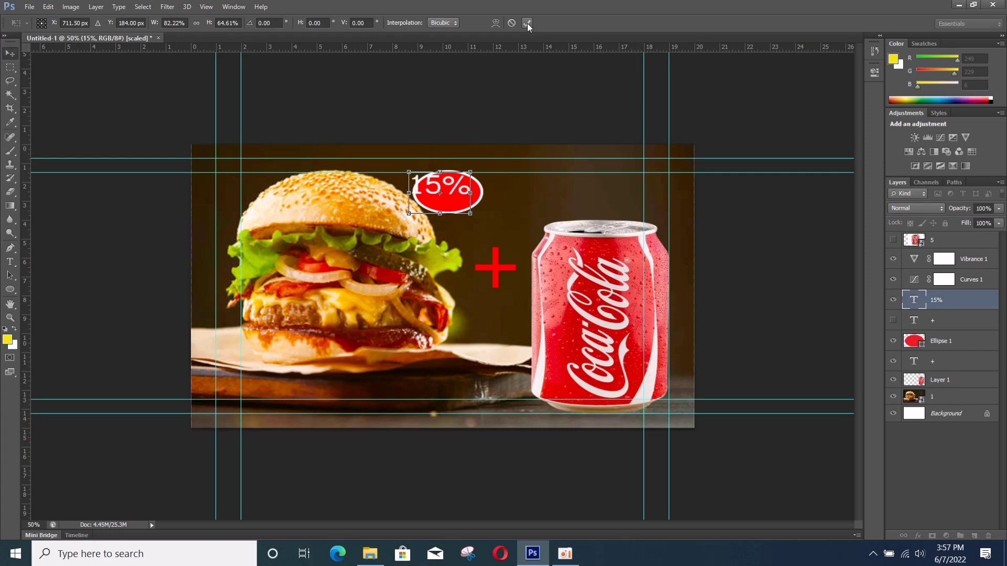
{"action": "left_click", "coordinate": [527, 23]}
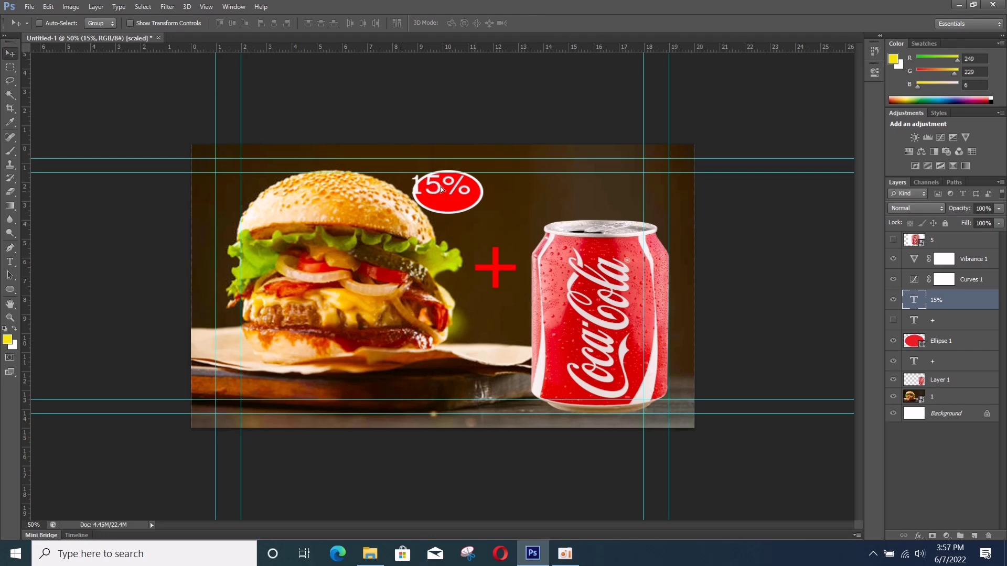
{"action": "left_click_drag", "start_coordinate": [441, 189], "coordinate": [443, 189]}
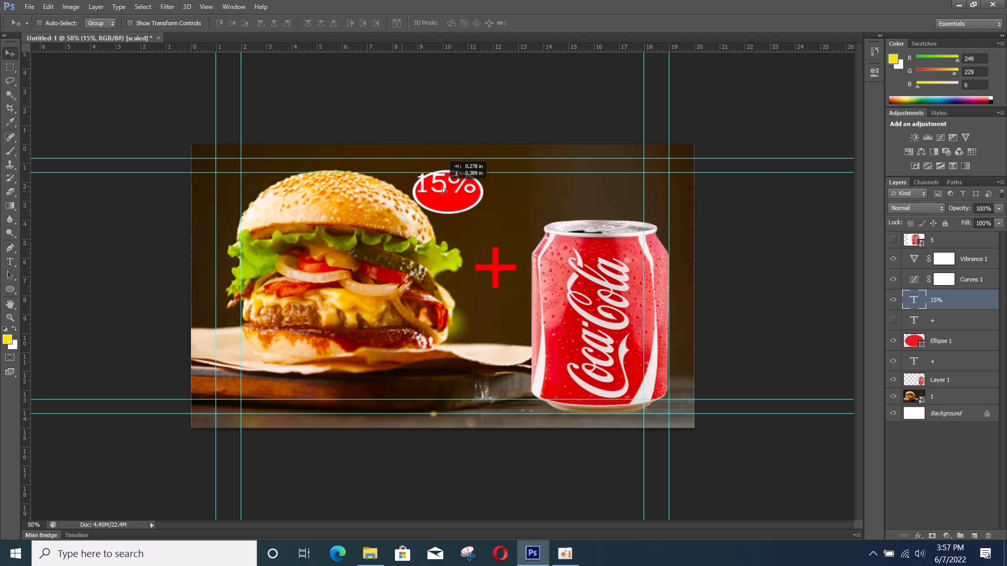
{"action": "left_click_drag", "start_coordinate": [442, 187], "coordinate": [442, 188]}
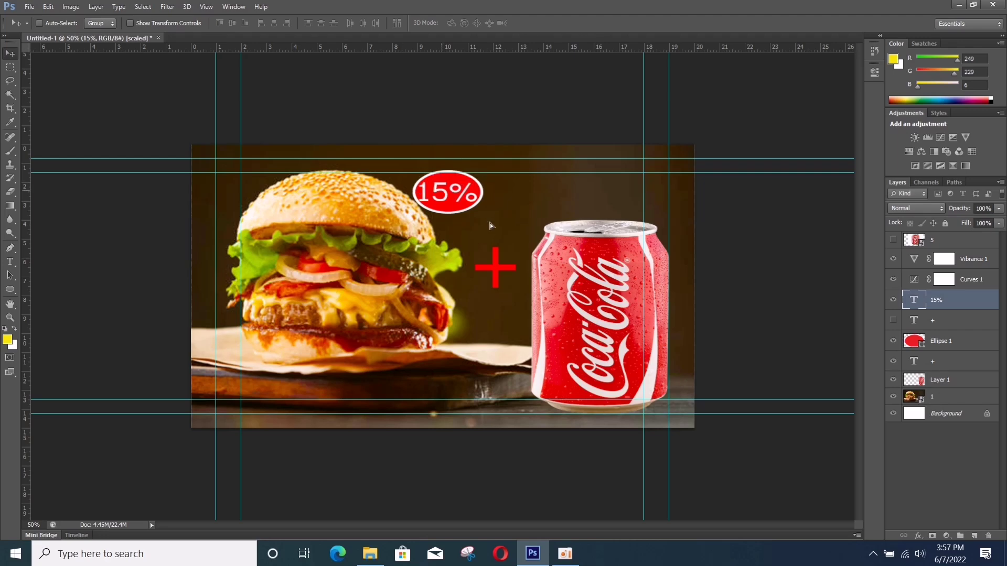
- Save the banner as Untitled-1.psd in the Burger folder inside Design on drive E, with Maximize Compatibility on
{"action": "left_click", "coordinate": [29, 7]}
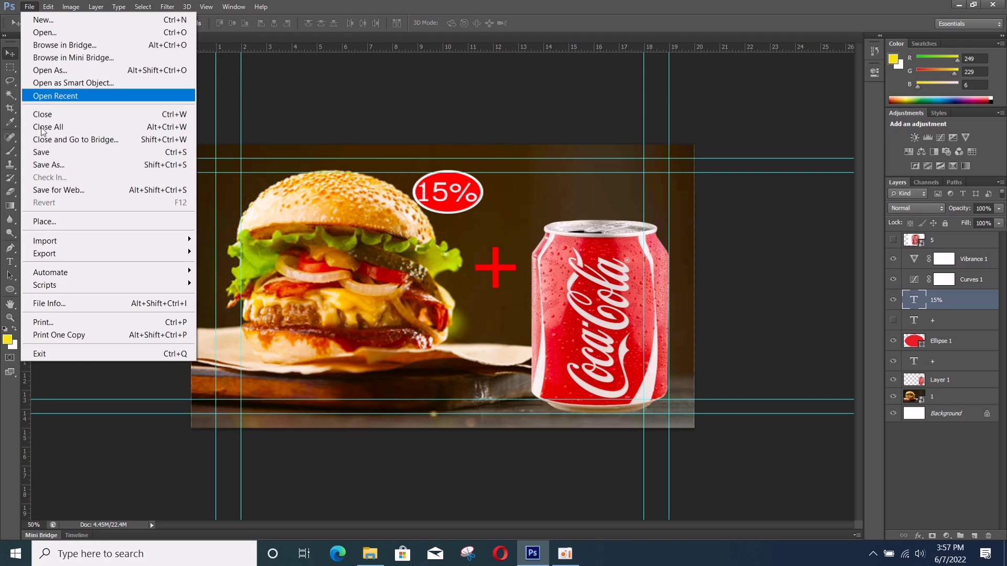
{"action": "left_click", "coordinate": [48, 165]}
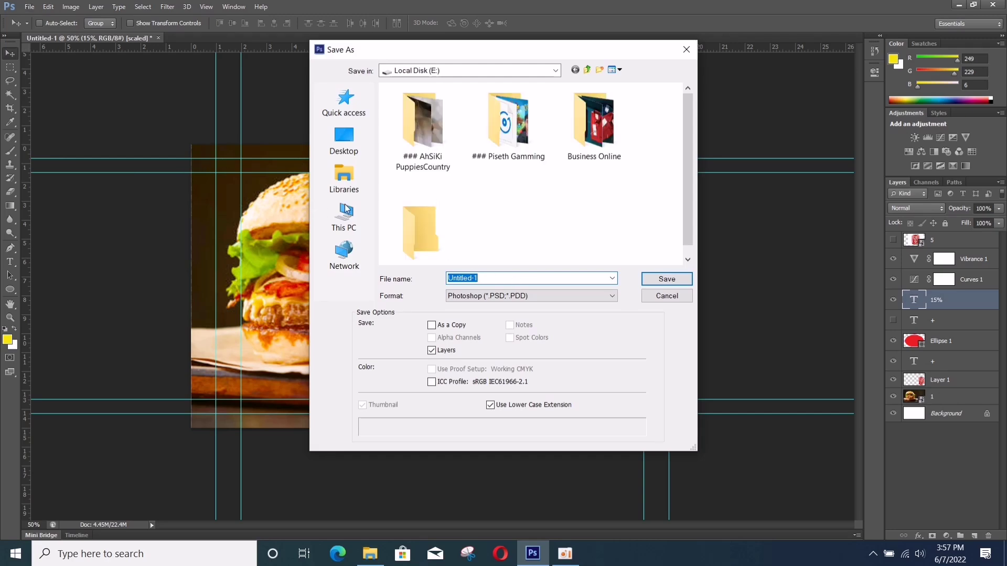
{"action": "scroll", "coordinate": [423, 220], "scroll_direction": "down", "scroll_amount": 1}
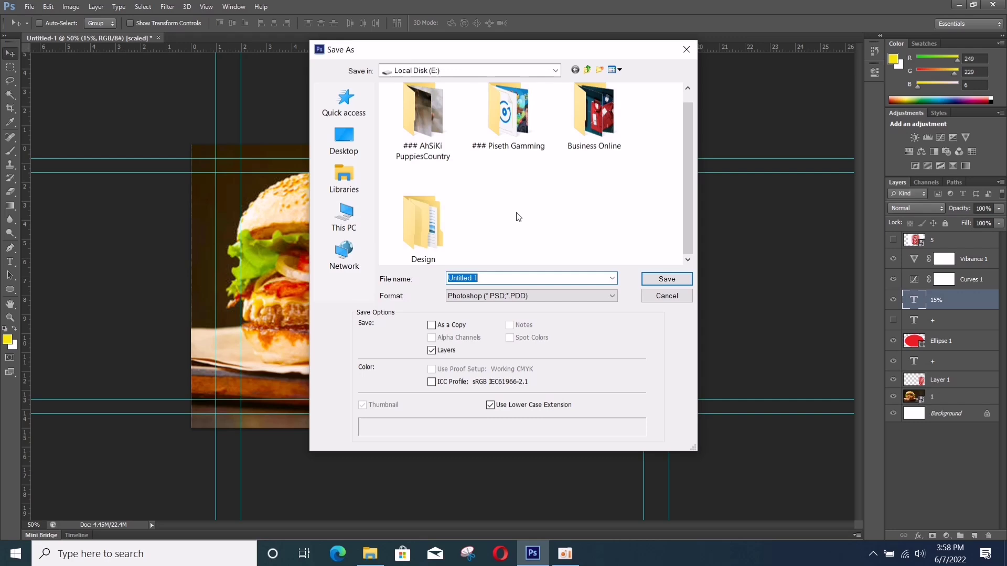
{"action": "left_click", "coordinate": [425, 218]}
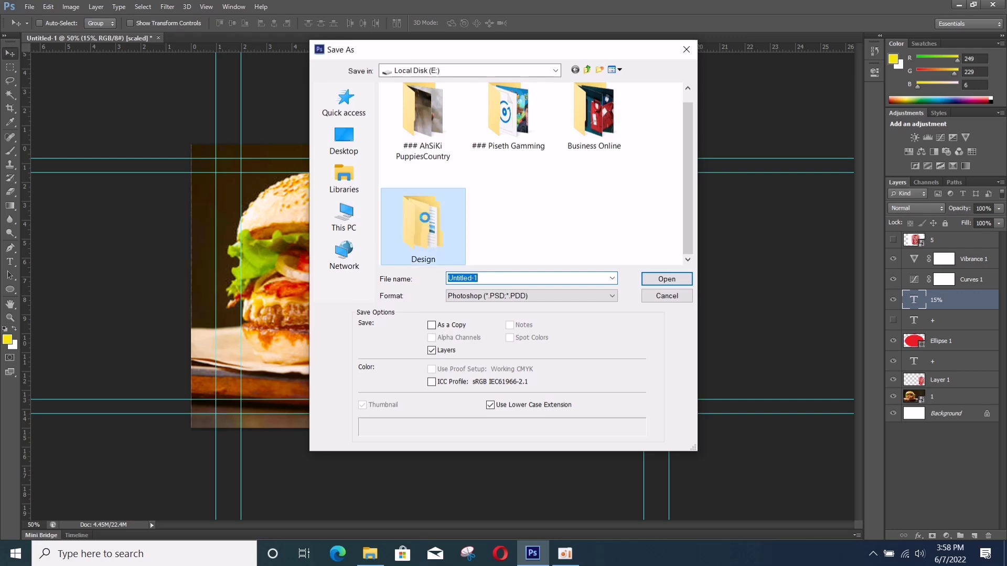
{"action": "double_click", "coordinate": [425, 218]}
{"action": "left_click", "coordinate": [569, 296]}
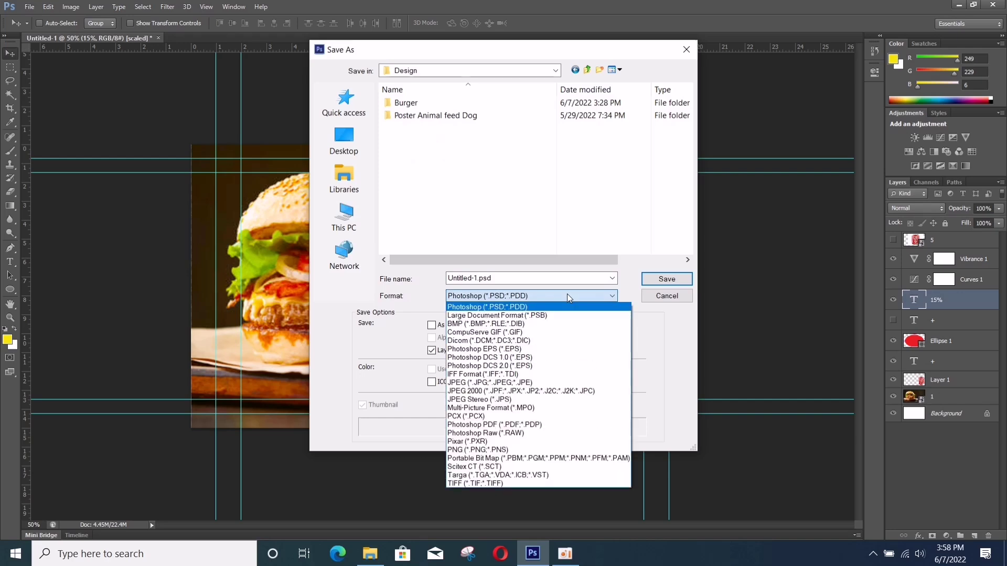
{"action": "left_click", "coordinate": [568, 295]}
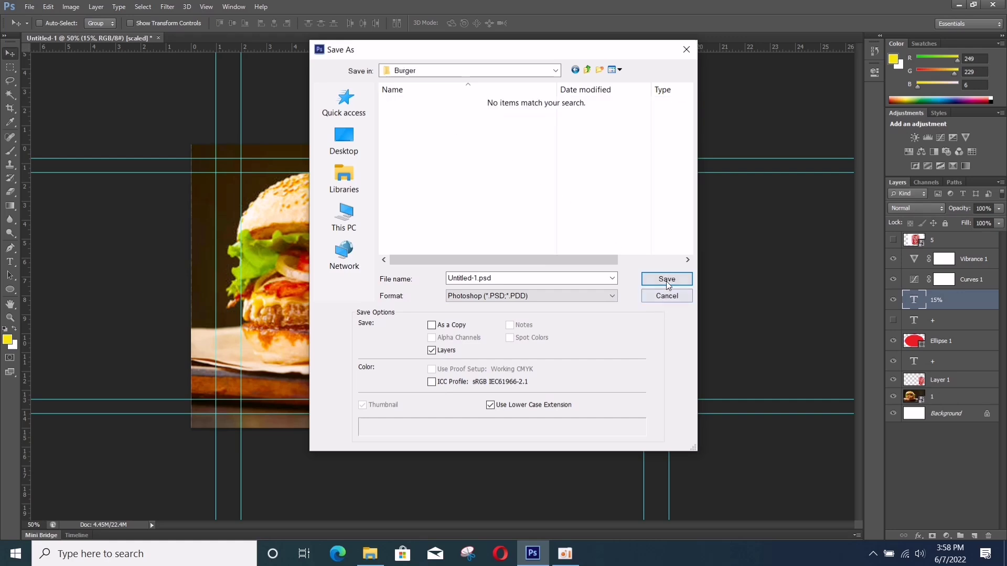
{"action": "left_click", "coordinate": [667, 280]}
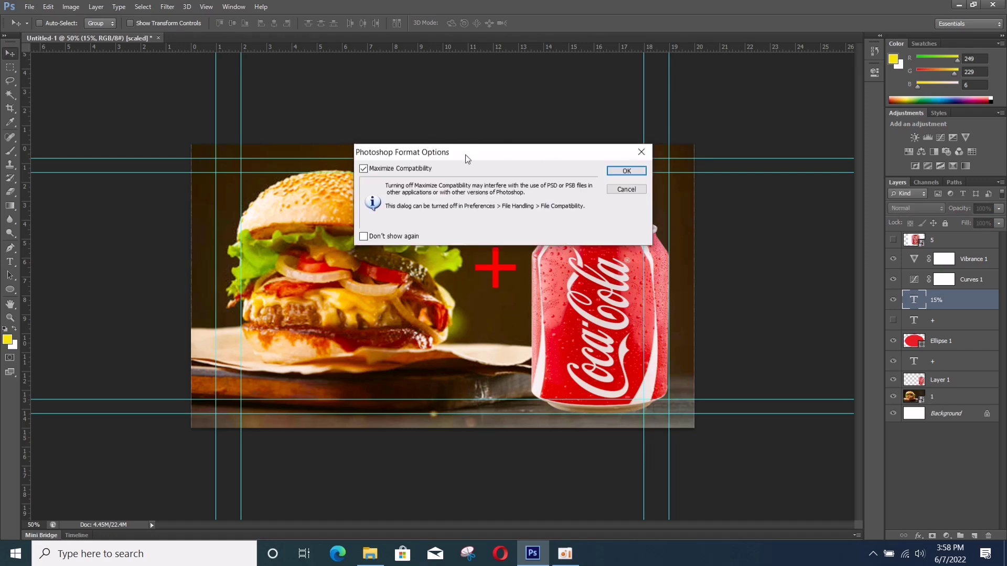
{"action": "left_click", "coordinate": [612, 174]}
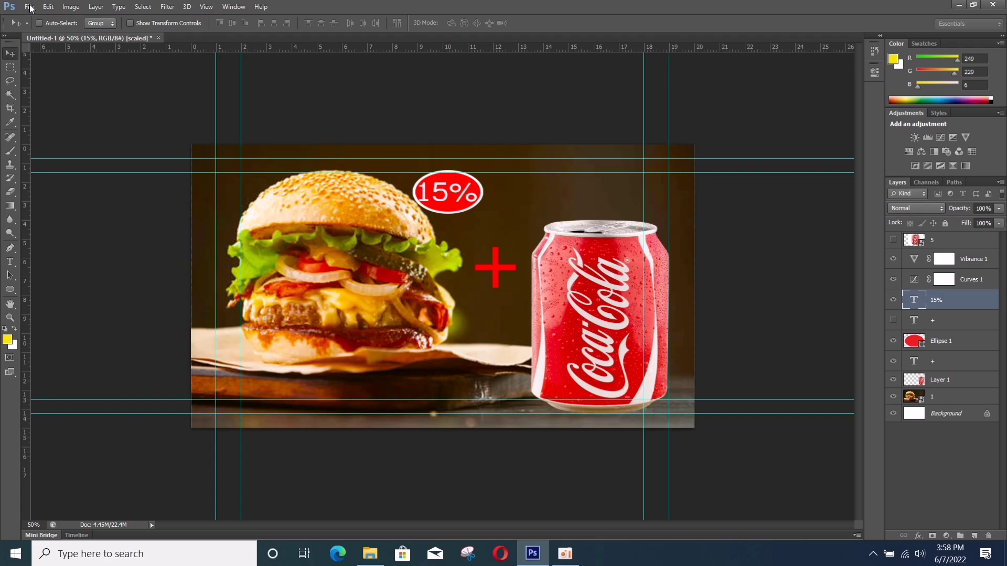
{"action": "left_click", "coordinate": [30, 7]}
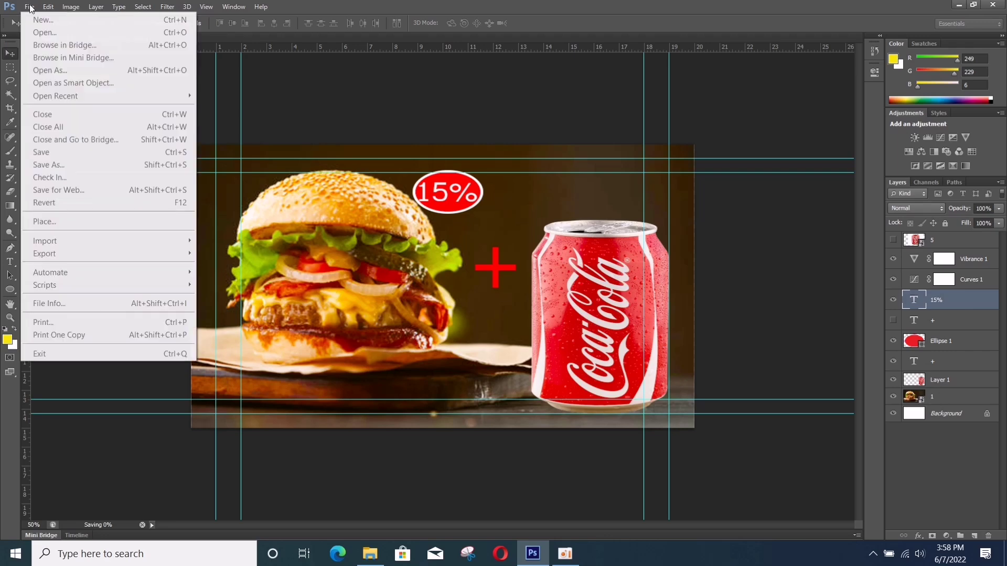
{"action": "left_click", "coordinate": [277, 102]}
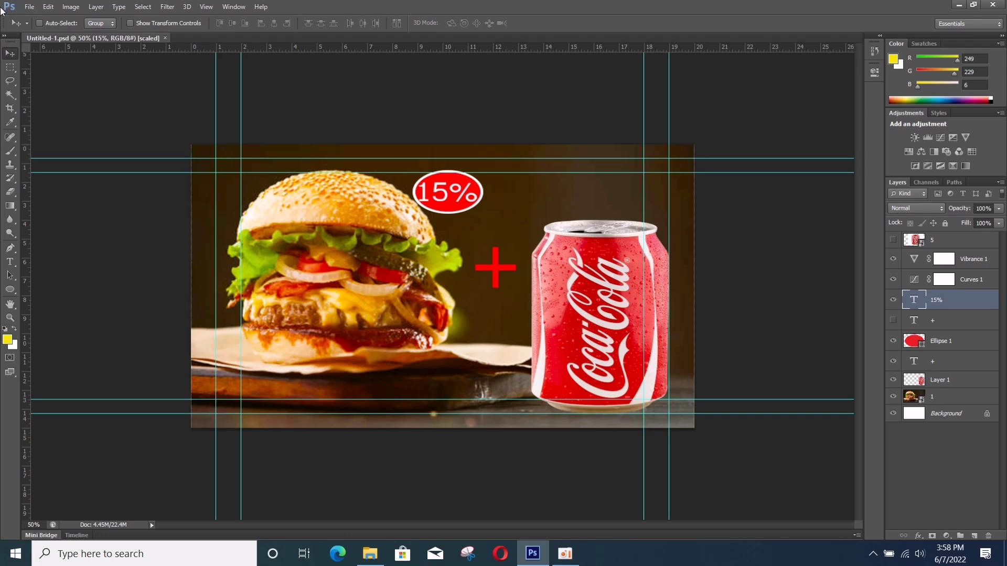
- Save a JPEG copy of the banner as Untitled-1.jpg in the Burger folder, with quality 8 (High) and Baseline ("Standard") format
{"action": "left_click", "coordinate": [29, 7]}
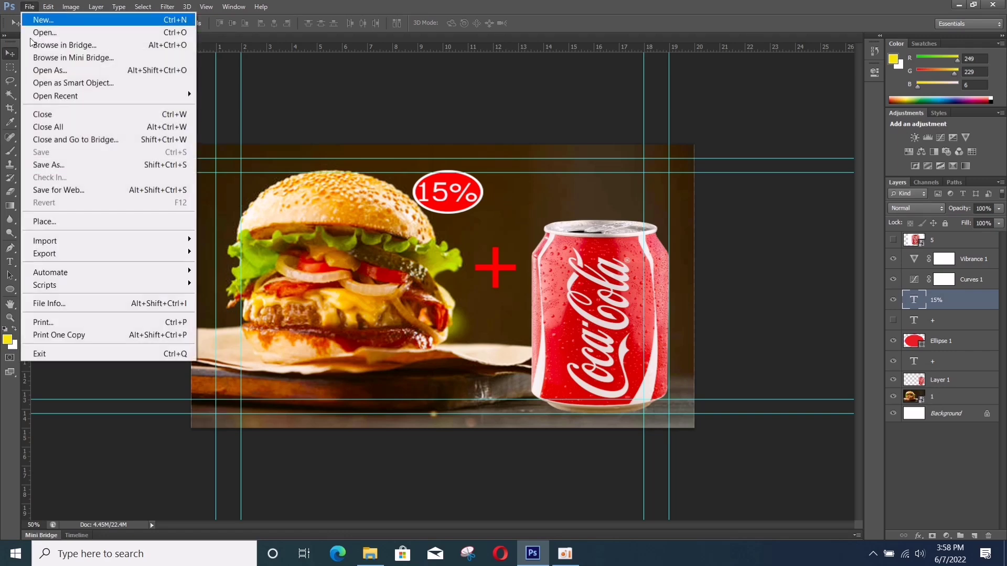
{"action": "left_click", "coordinate": [49, 165]}
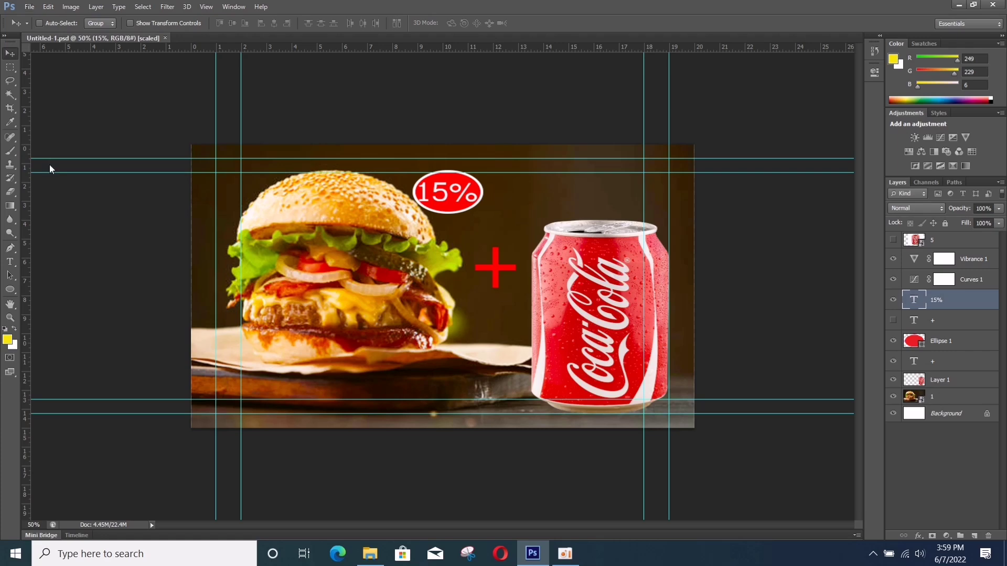
{"action": "left_click", "coordinate": [593, 298]}
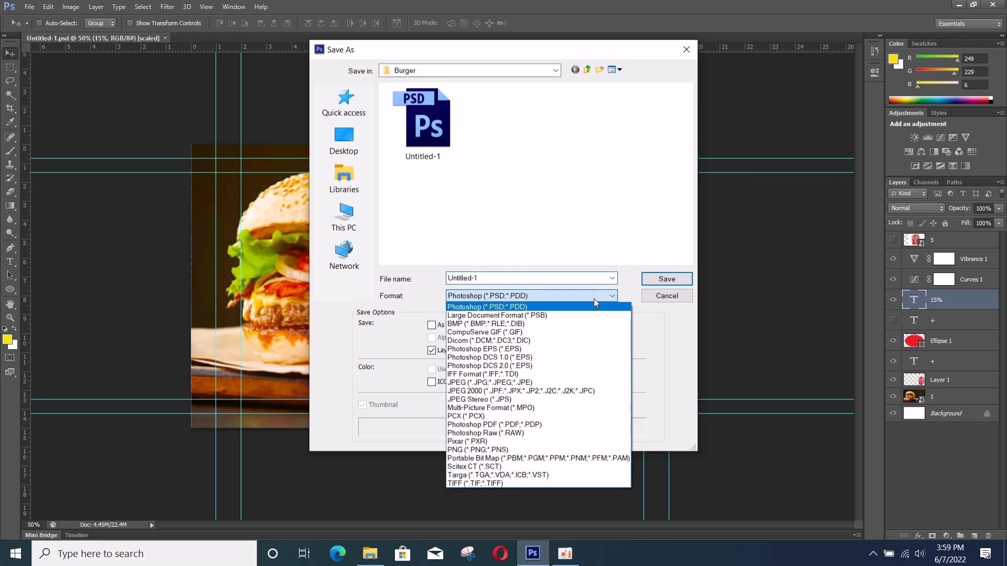
{"action": "left_click", "coordinate": [525, 382]}
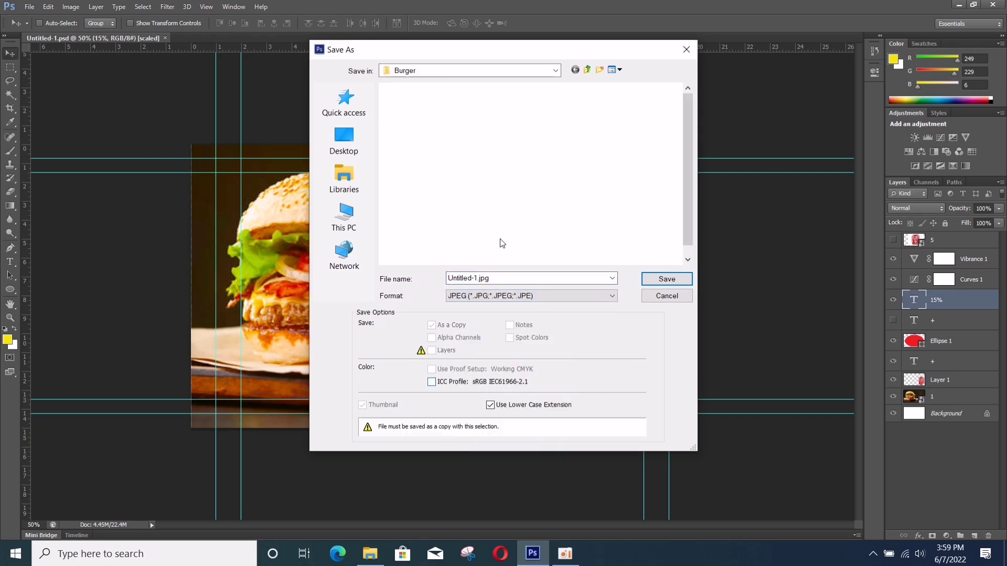
{"action": "left_click", "coordinate": [662, 282]}
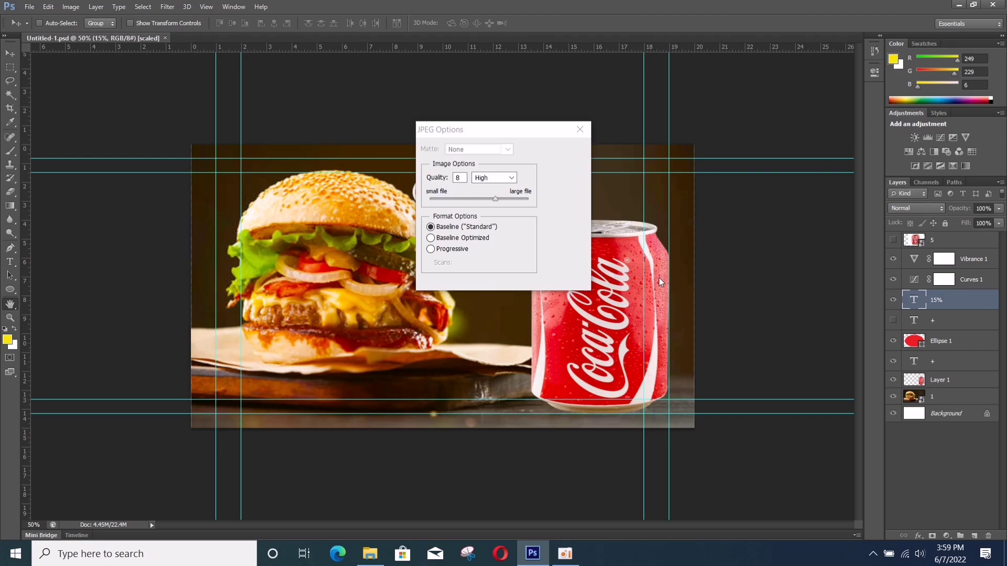
{"action": "left_click", "coordinate": [565, 150]}
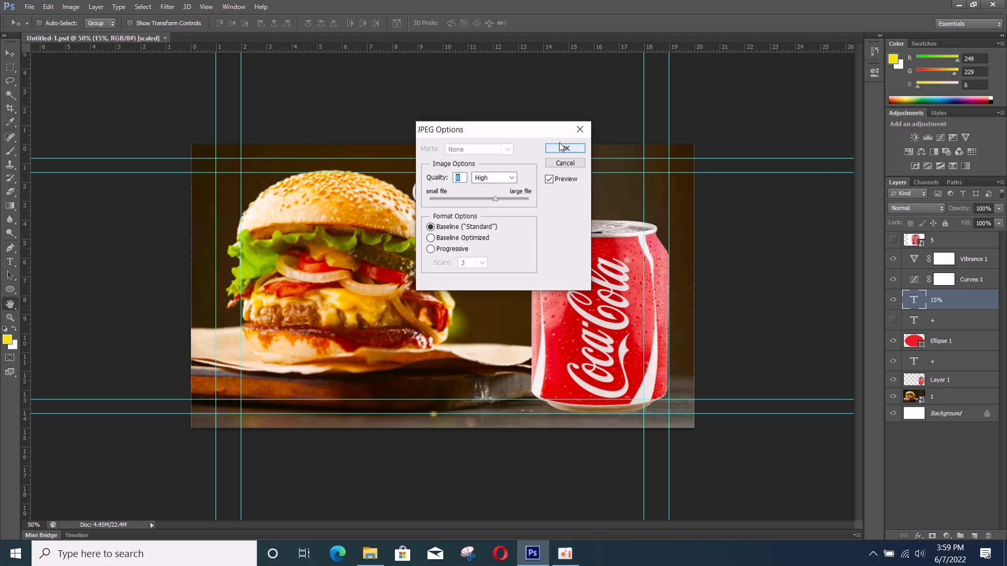
{"action": "left_click", "coordinate": [562, 150]}
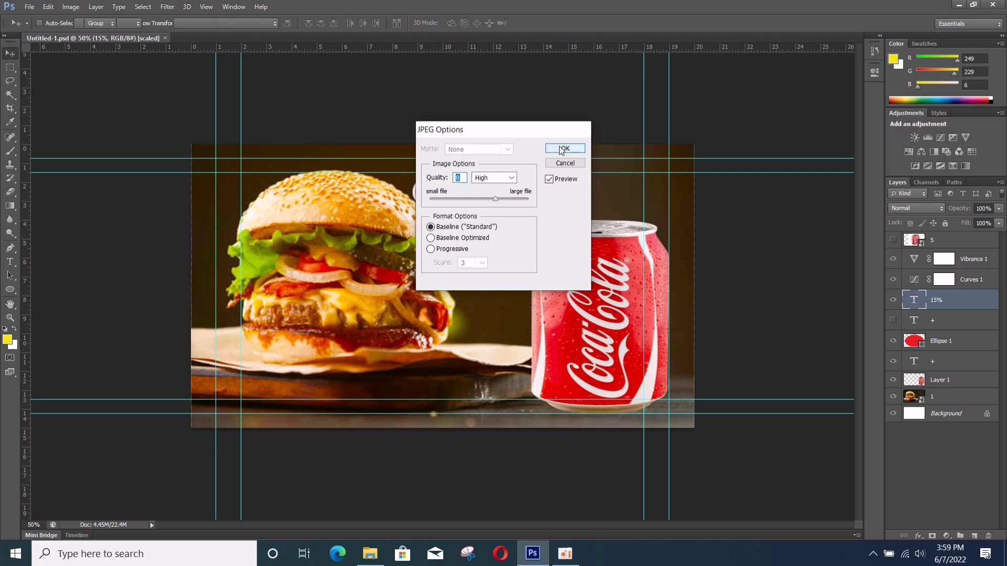